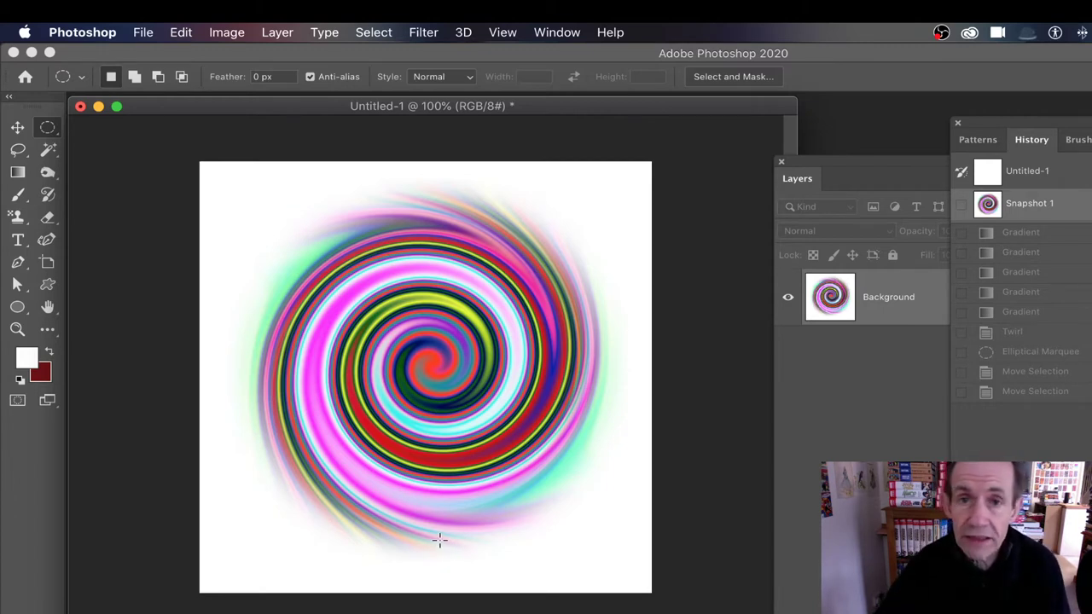
- Revert the canvas to its blank opening state and choose a rainbow gradient from Legacy Default Gradients for the Gradient tool
click(1026, 175)
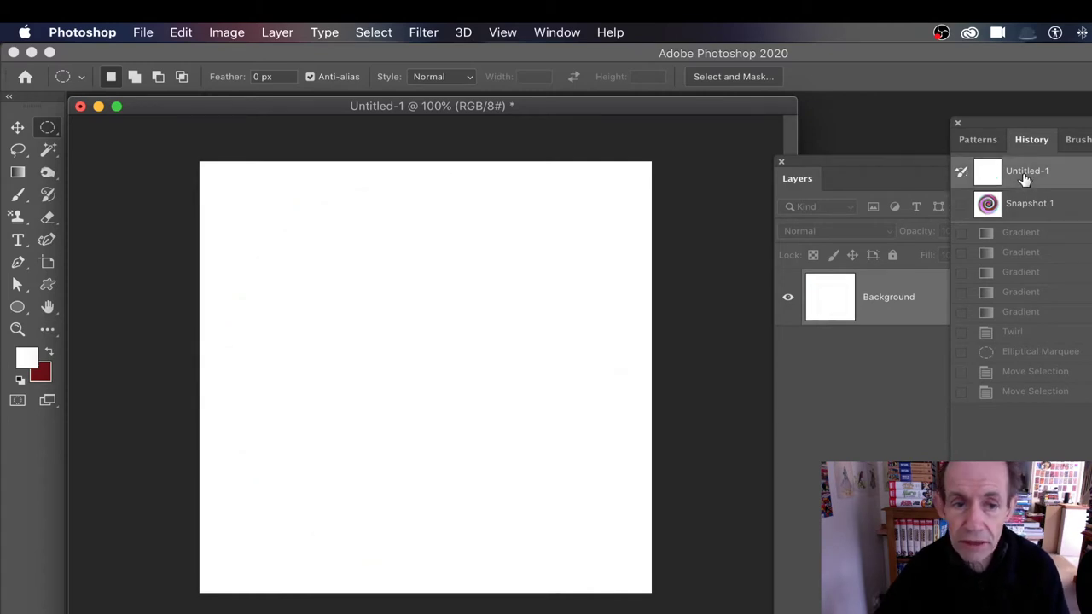
click(18, 173)
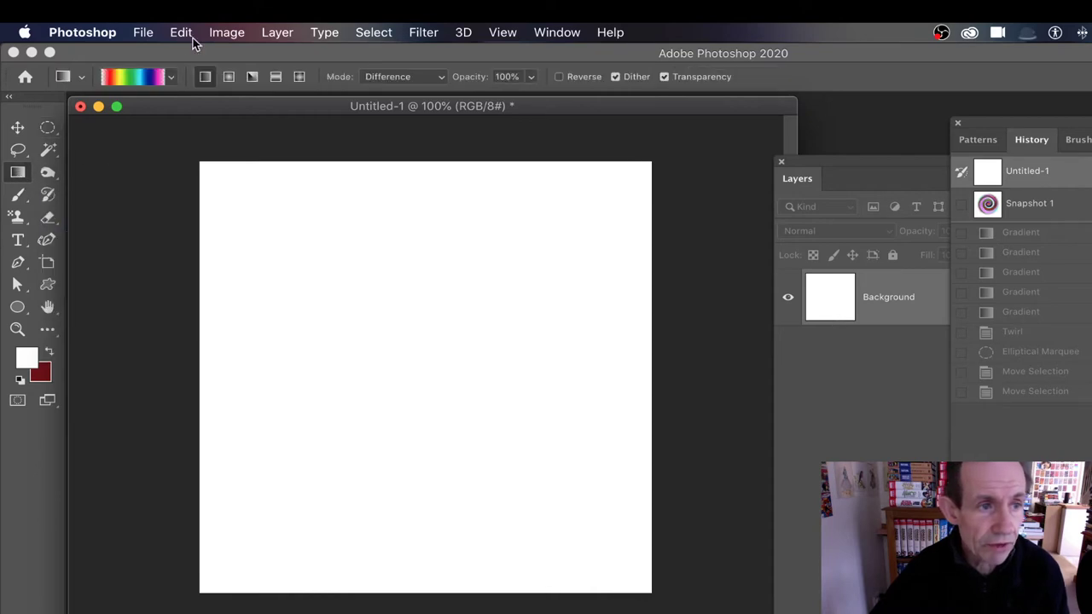
click(169, 79)
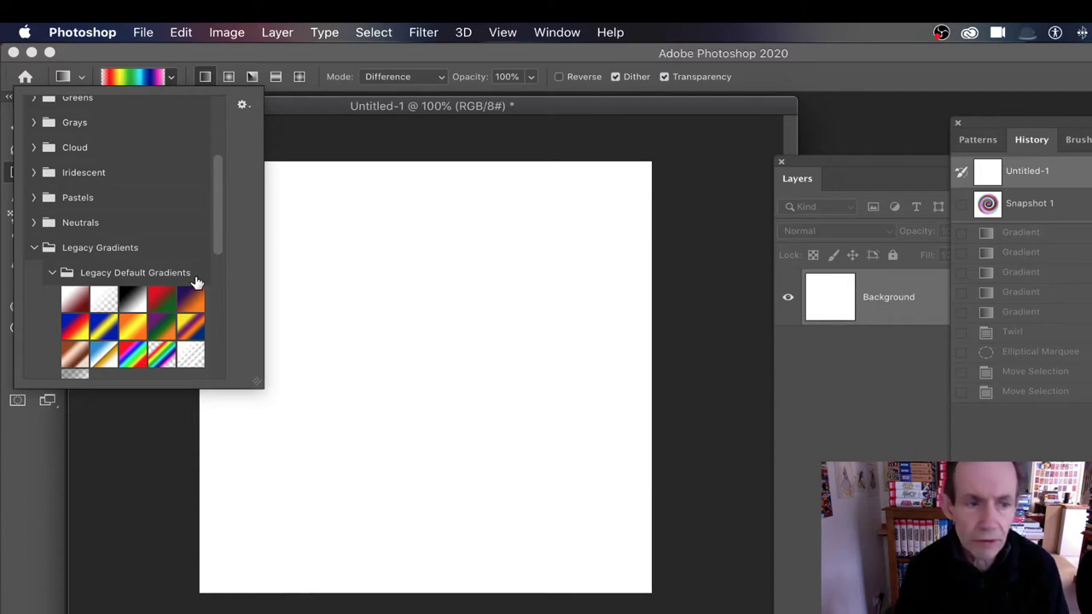
click(161, 354)
key(Return)
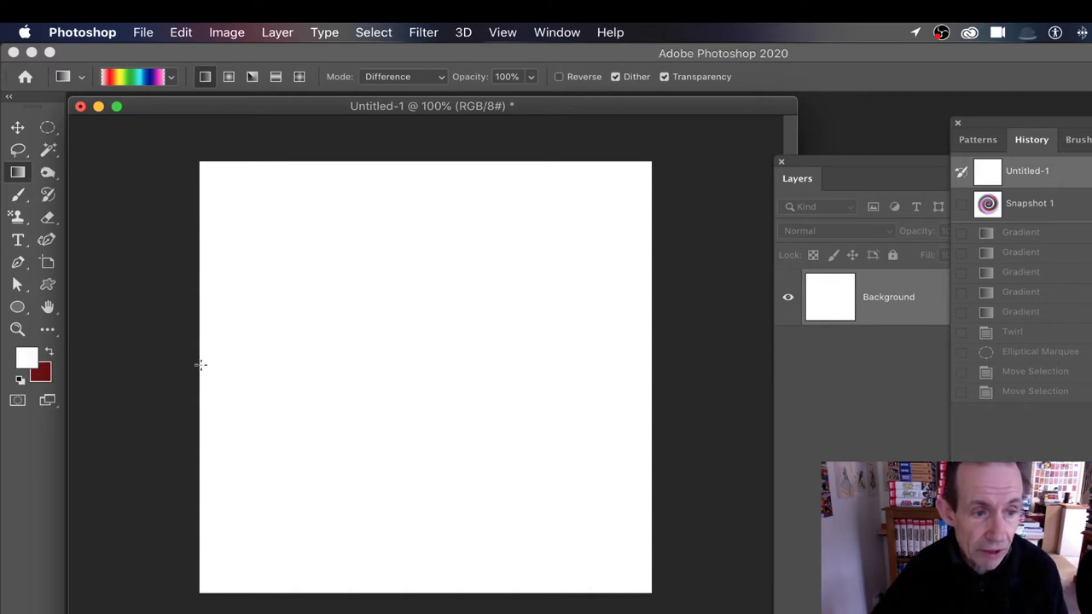
- Draw six overlapping horizontal linear gradients of varying lengths and starting points across the canvas in Difference mode
drag(194, 365, 683, 350)
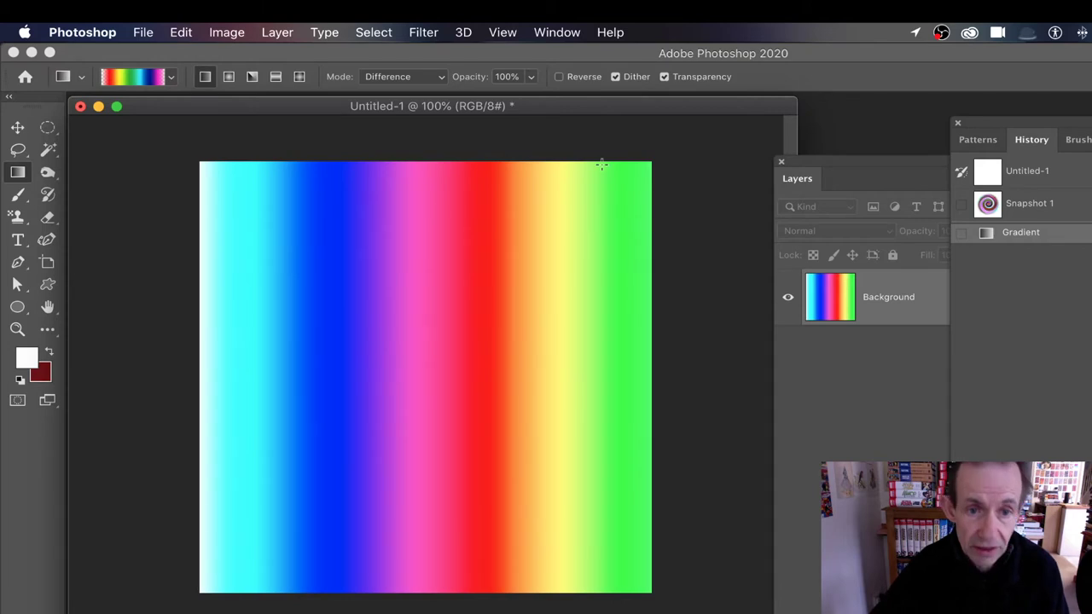
drag(227, 392, 646, 392)
drag(319, 394, 569, 390)
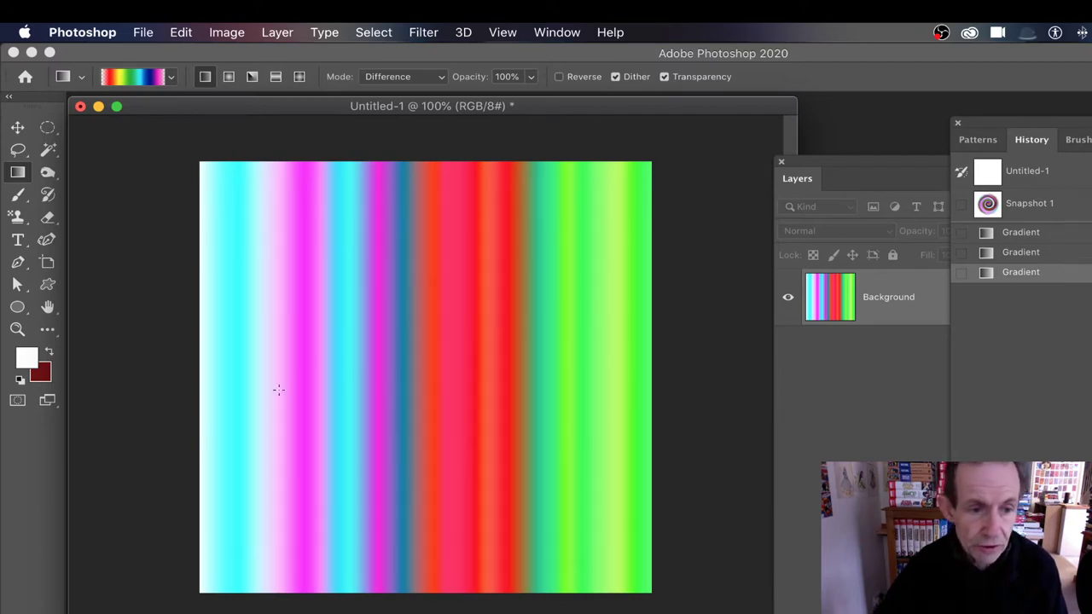
drag(280, 391, 580, 392)
drag(374, 415, 626, 407)
drag(504, 418, 666, 415)
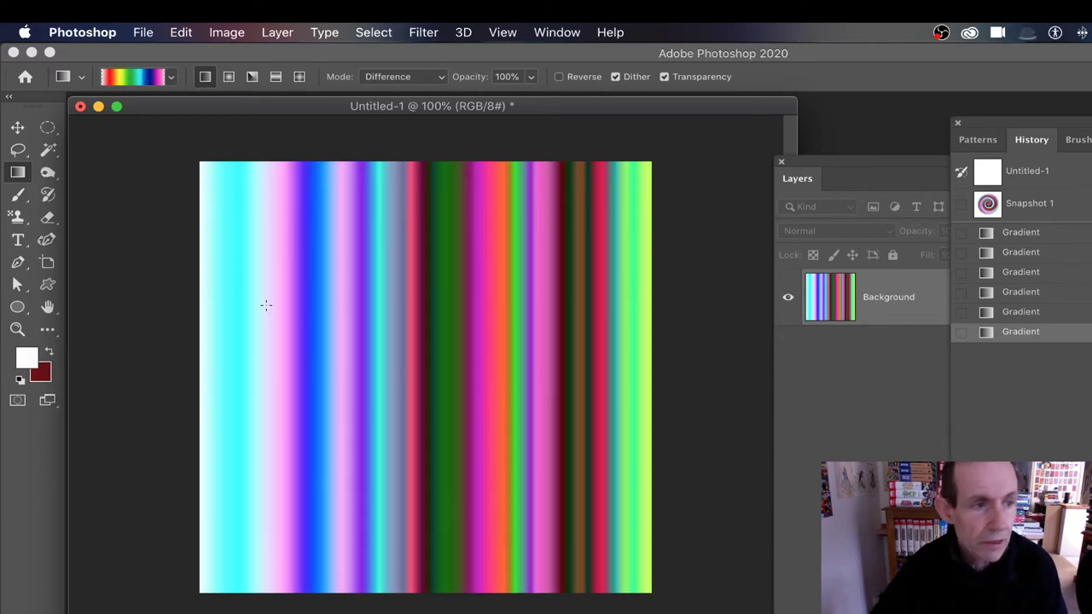
- Apply the Twirl distortion filter to the striped background with an angle of 745 degrees
click(423, 32)
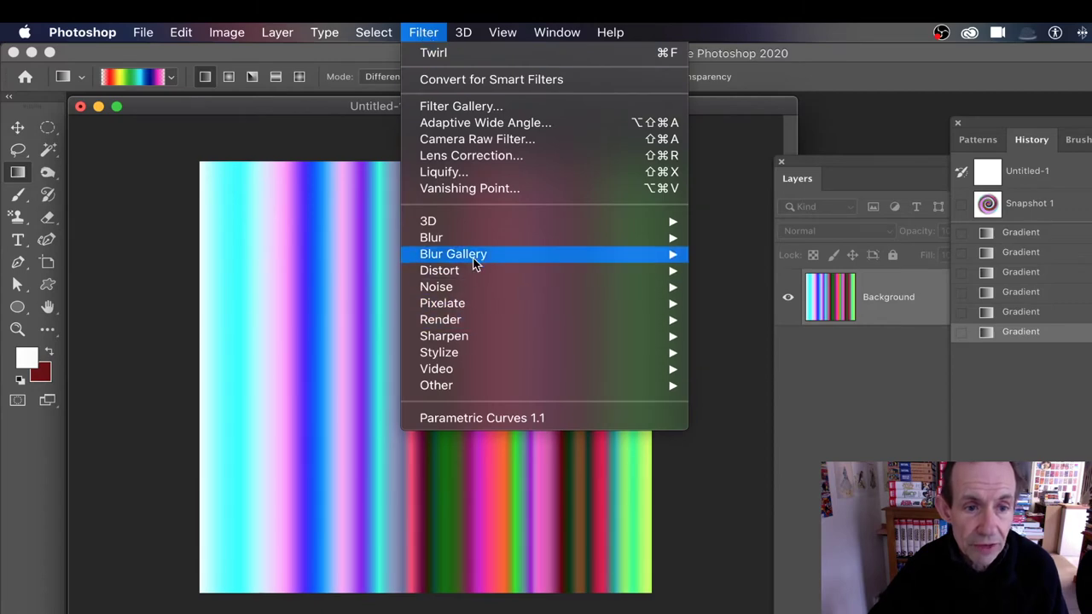
mouse_move(475, 273)
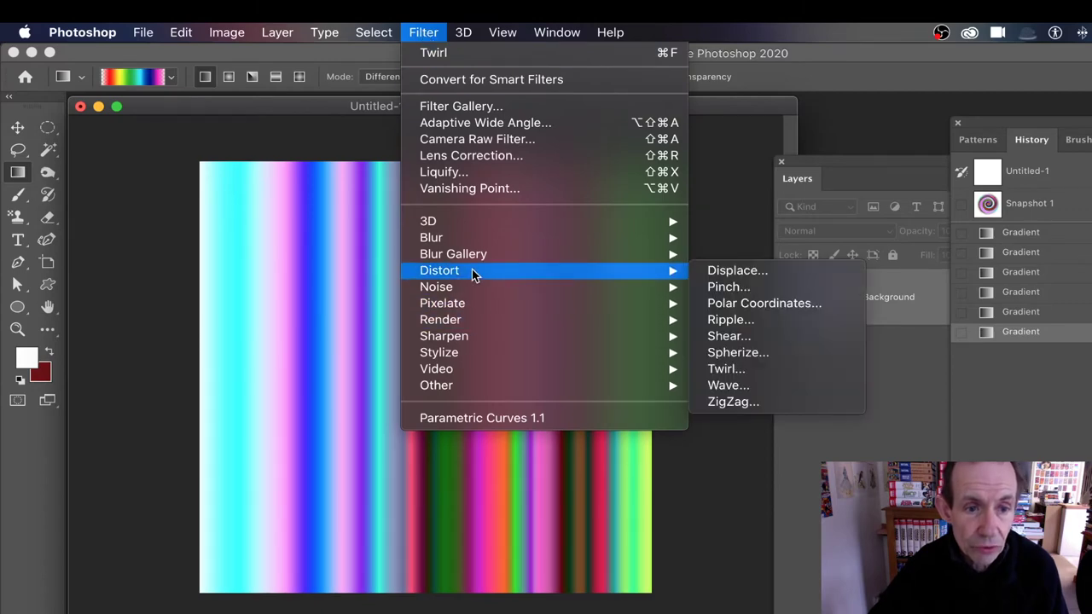
click(812, 373)
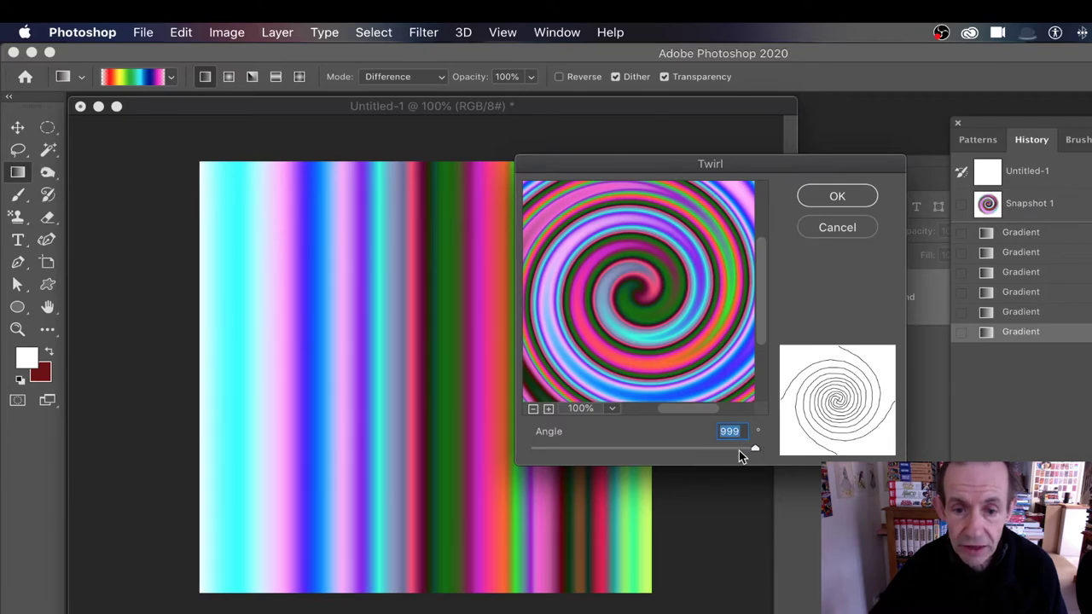
click(755, 450)
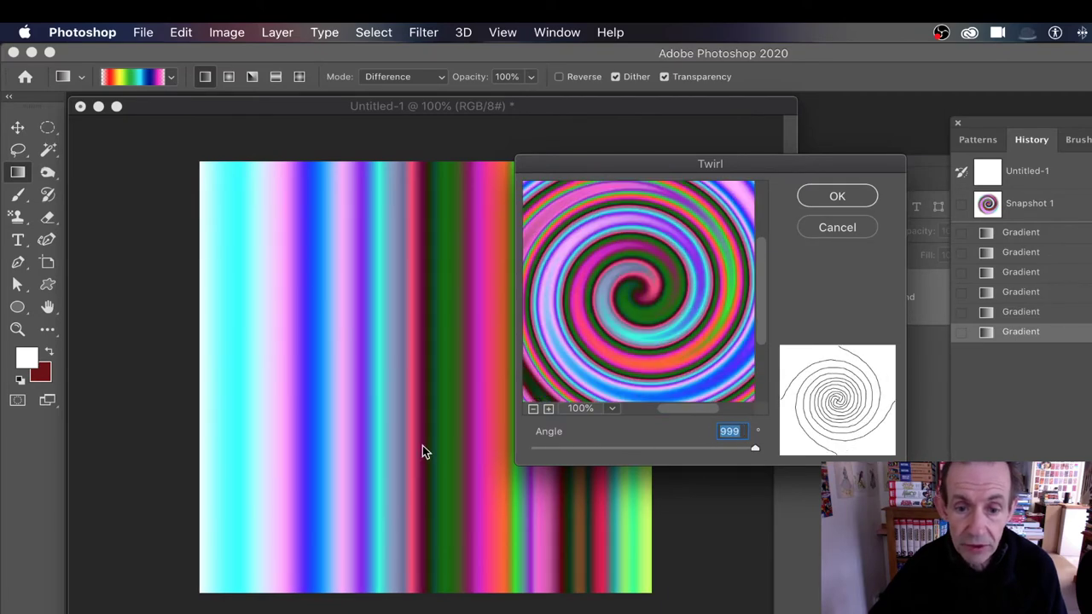
drag(535, 449, 719, 464)
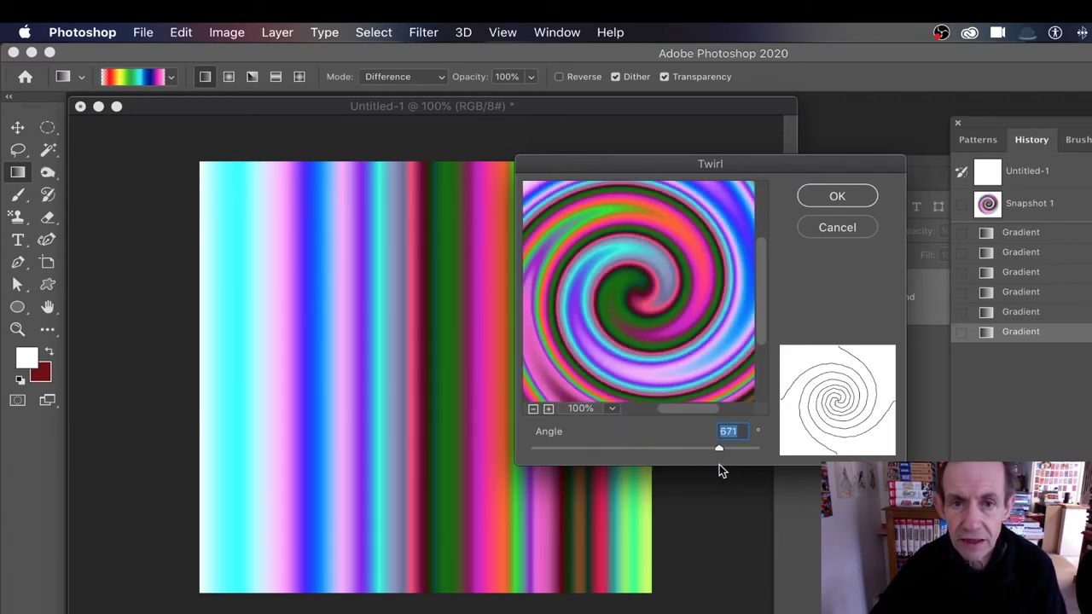
drag(719, 464, 768, 465)
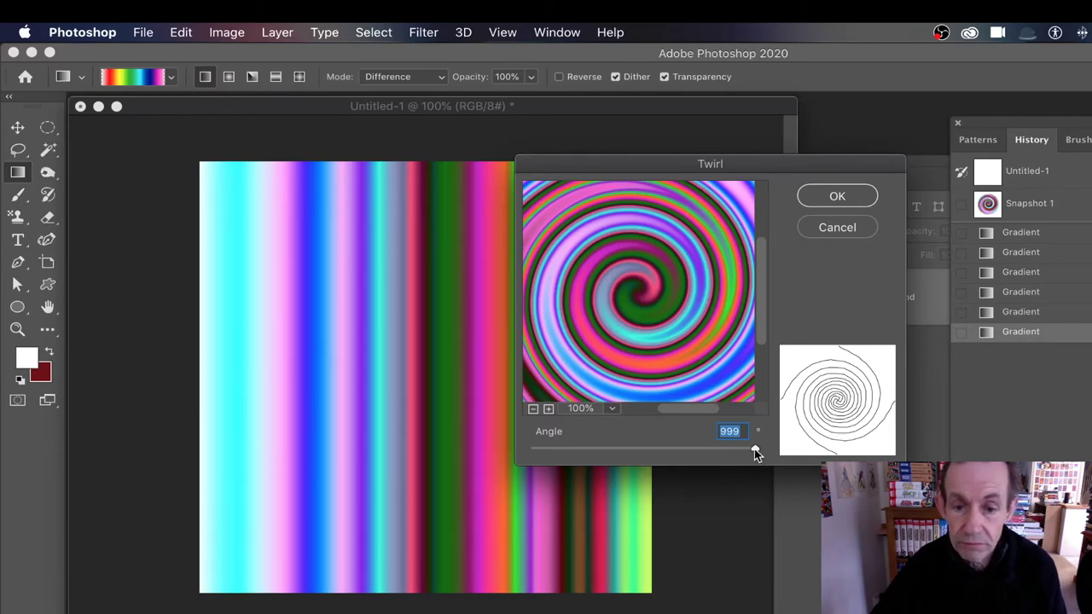
drag(755, 451, 726, 448)
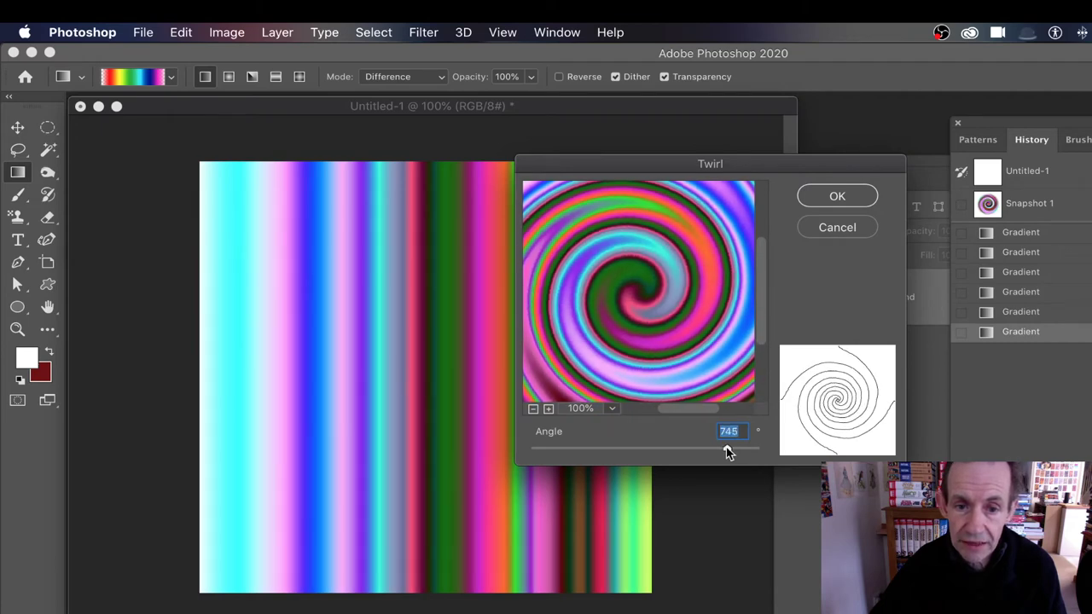
click(859, 201)
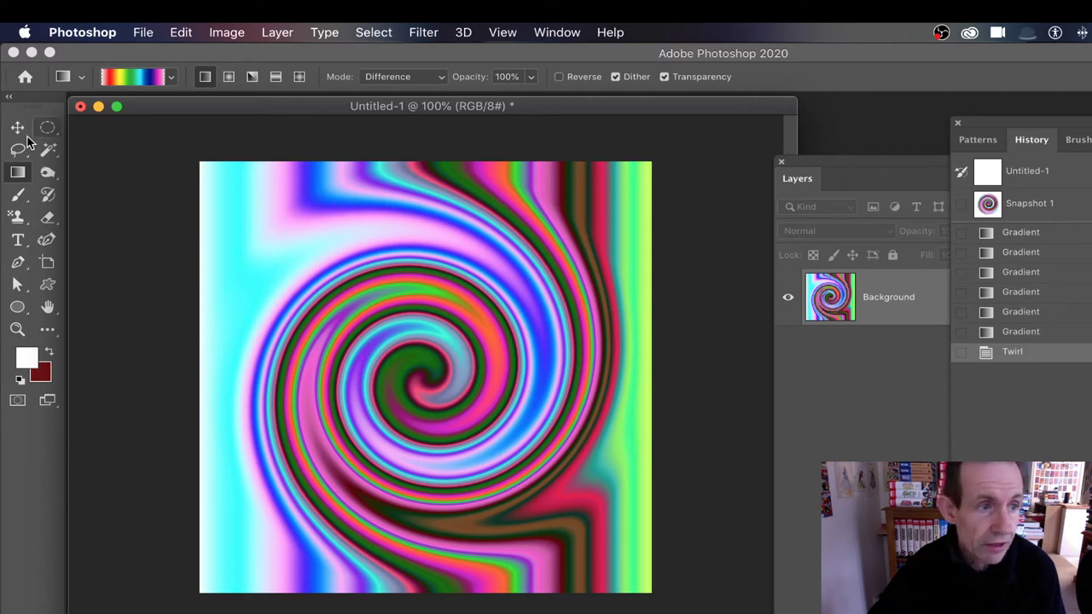
- Make a circular selection with the Elliptical Marquee around the twirl and reposition it over the swirl's centre
drag(47, 127, 136, 146)
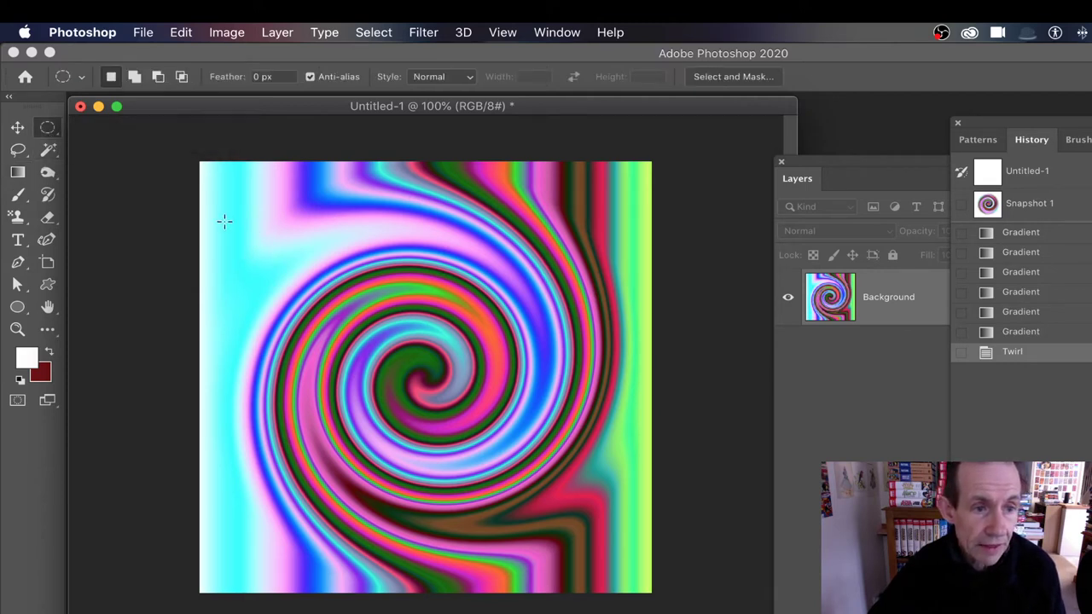
drag(224, 222, 603, 536)
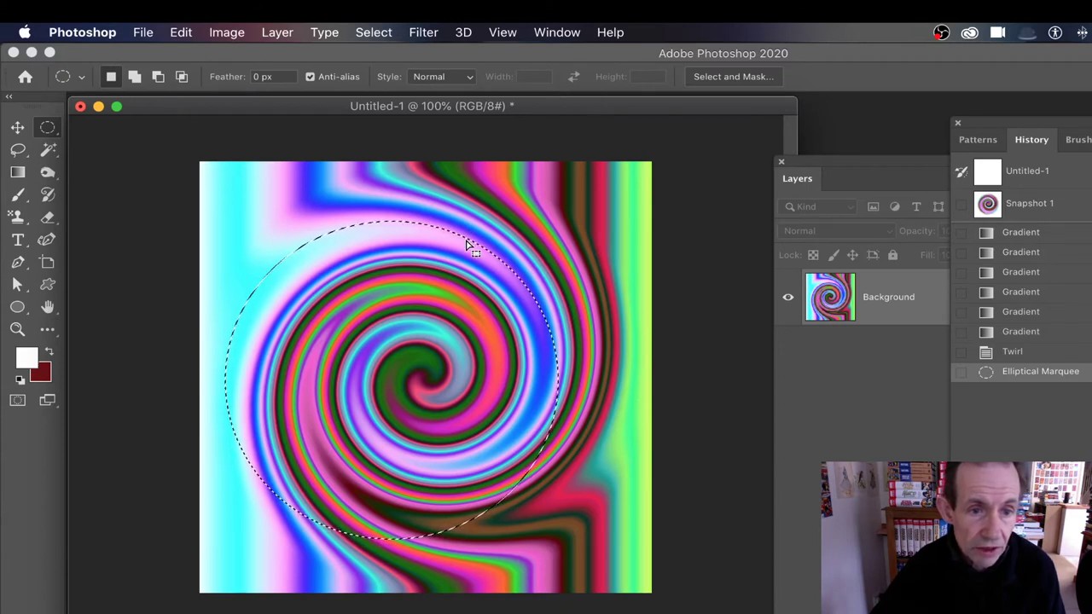
drag(470, 244, 501, 222)
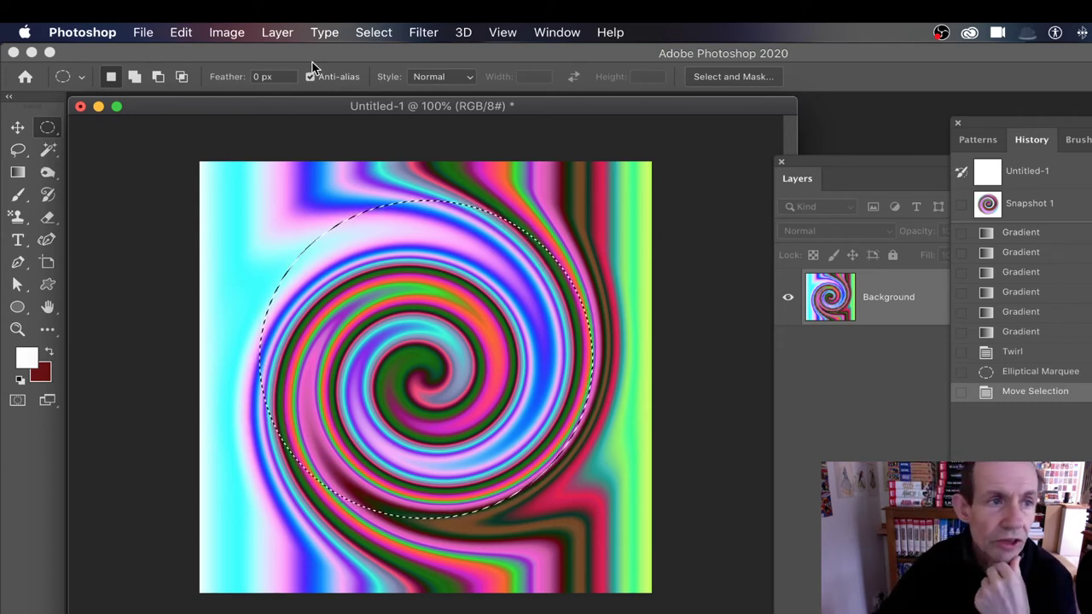
- Feather the circular selection with a radius of 40 pixels
click(373, 33)
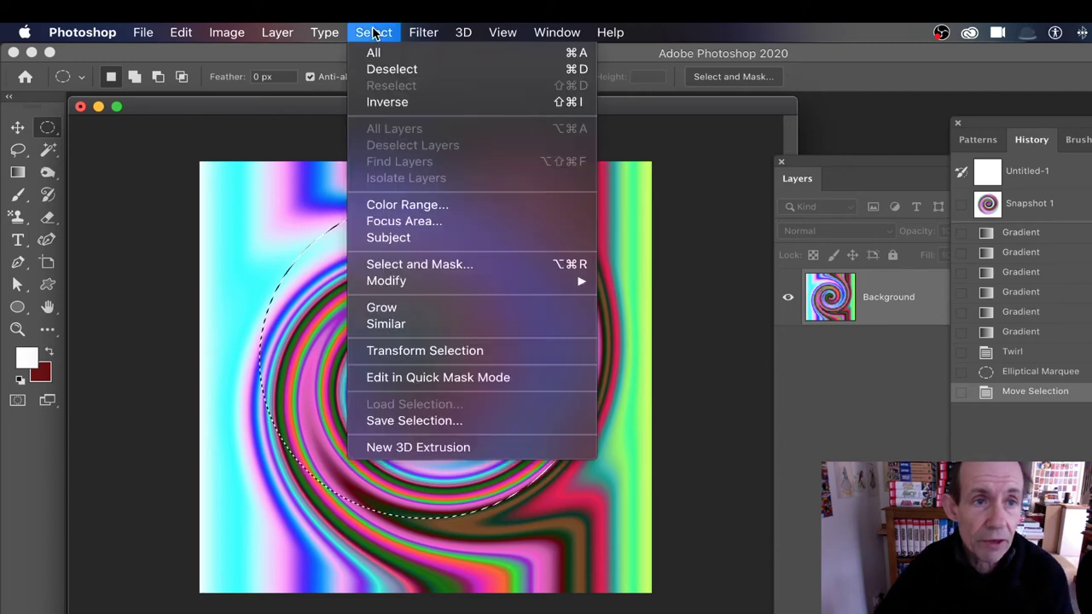
mouse_move(447, 281)
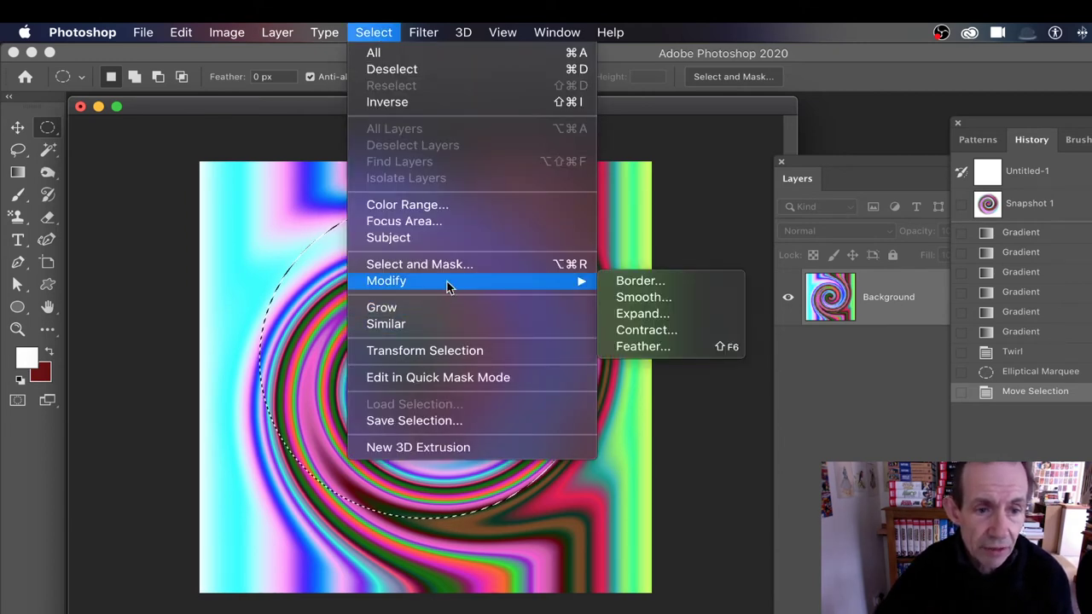
click(668, 347)
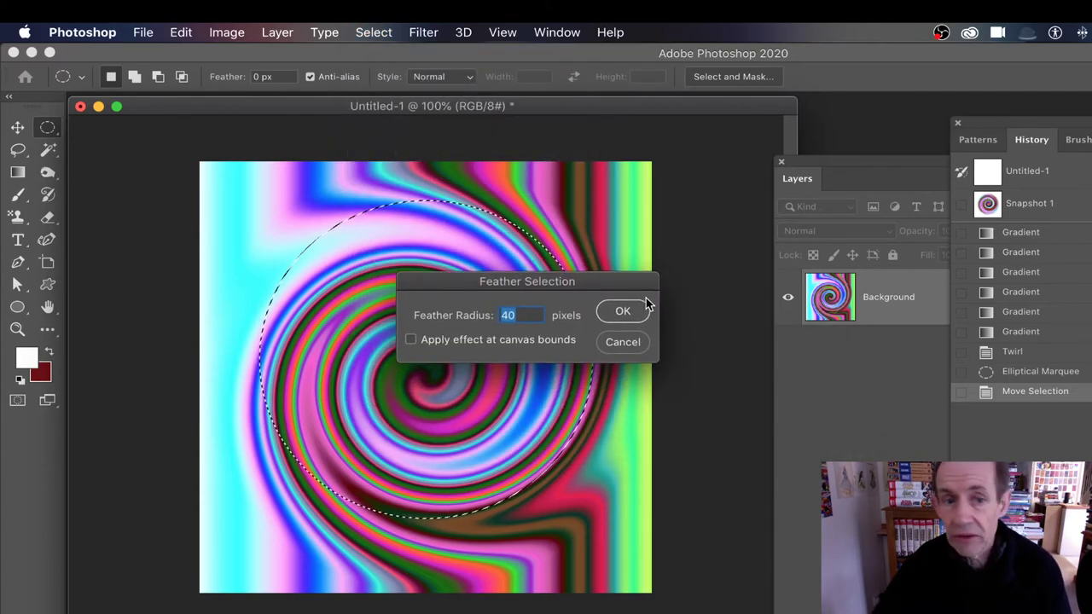
click(623, 314)
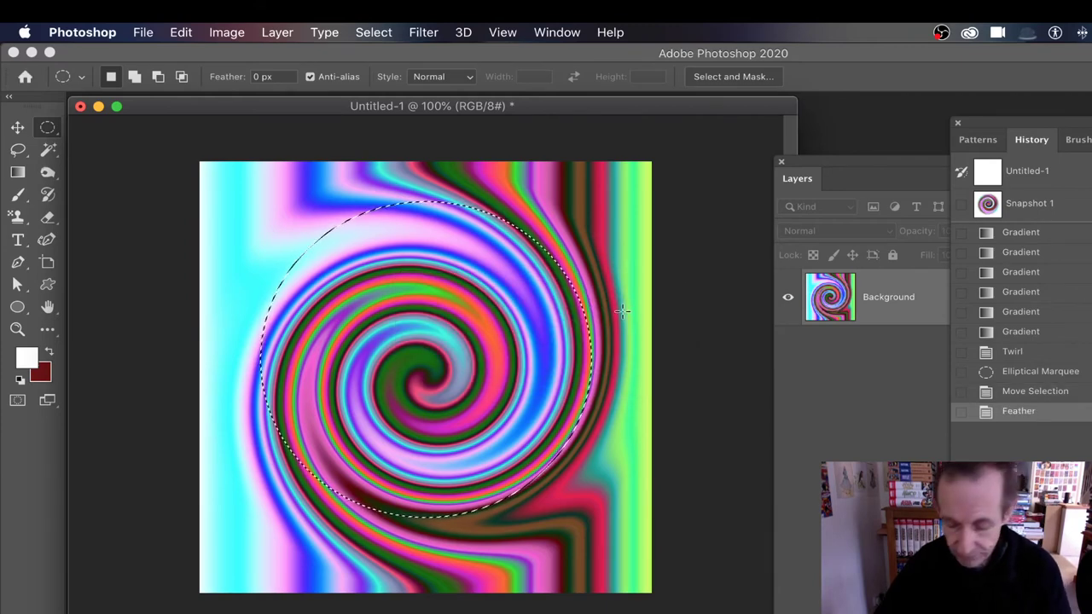
- Copy the feathered swirl, revert the document to its blank opening state, and paste the swirl as a new layer
click(182, 35)
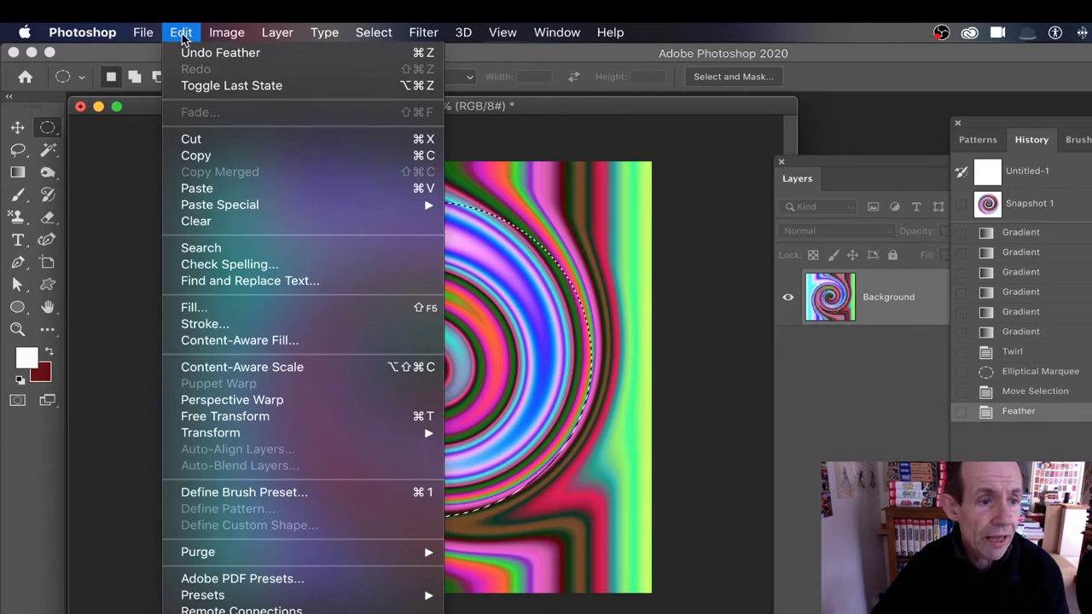
click(194, 155)
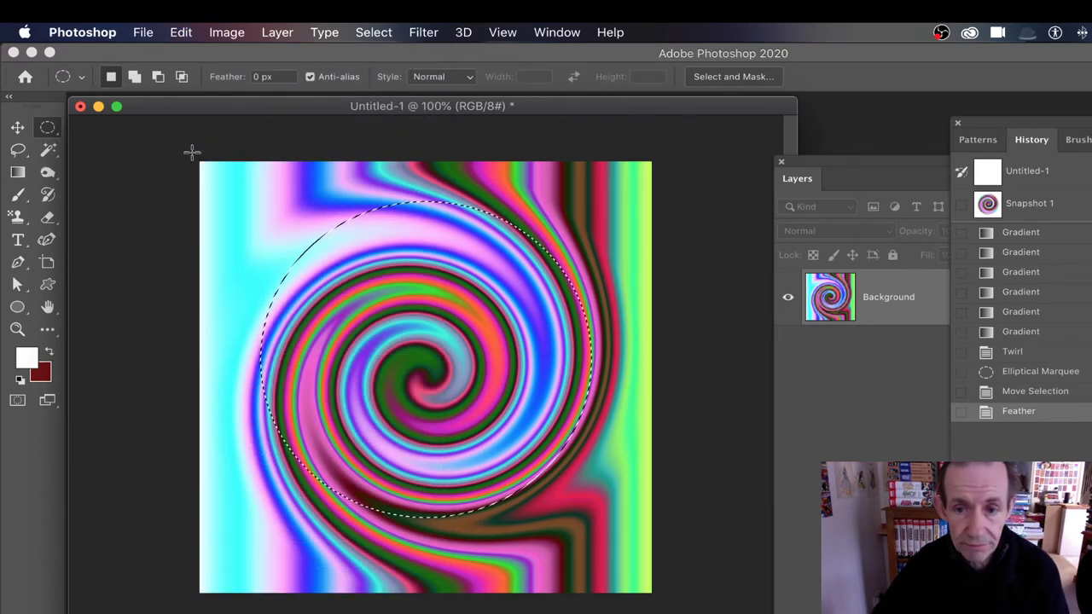
click(1024, 175)
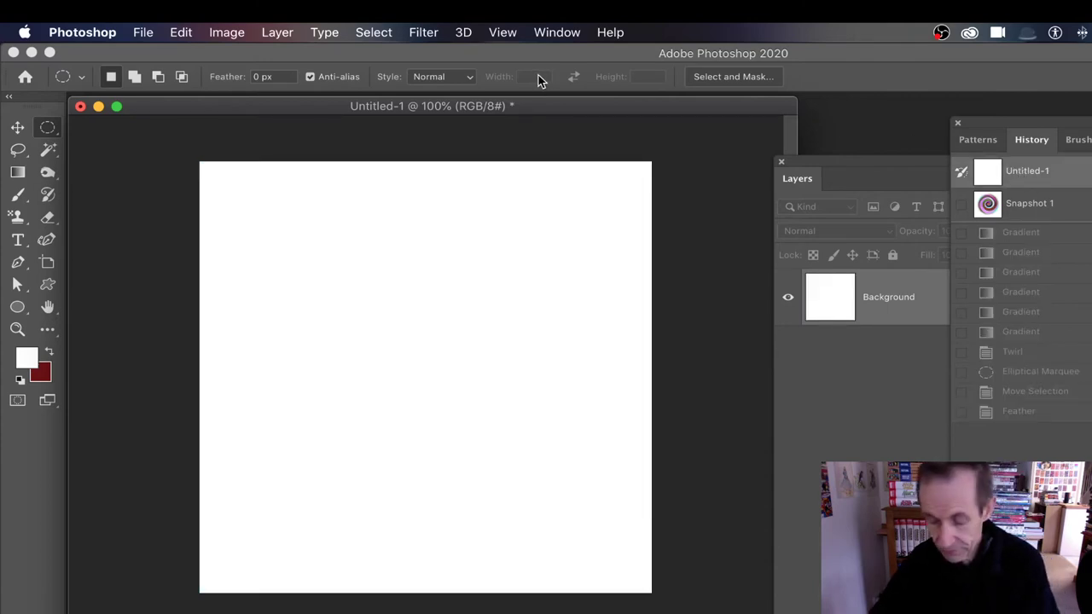
key(super+v)
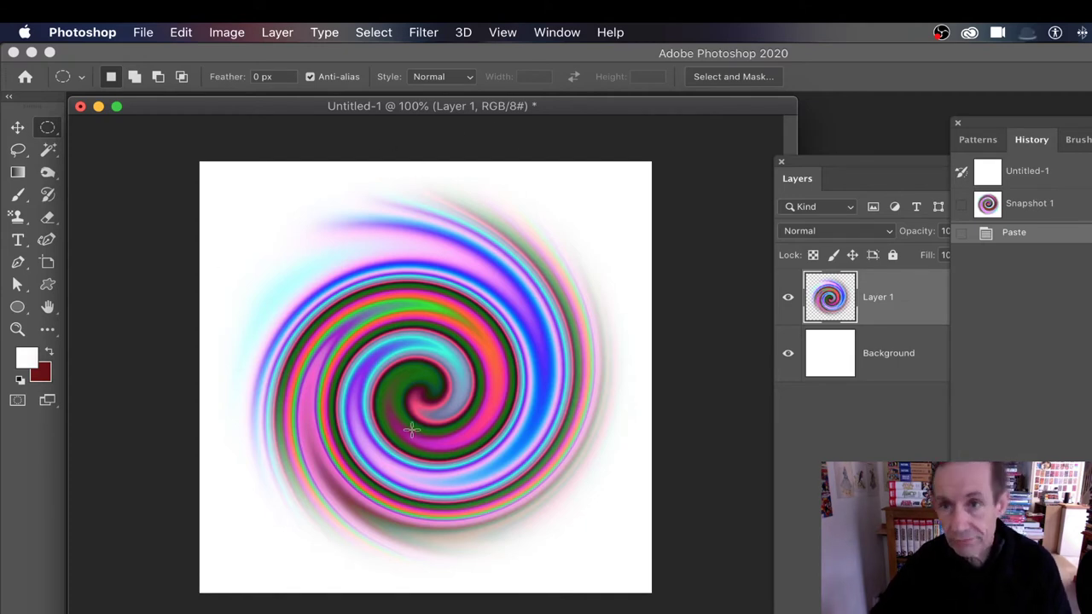
- Duplicate the pasted swirl layer with an offset, and flip the copy both horizontally and vertically
click(17, 127)
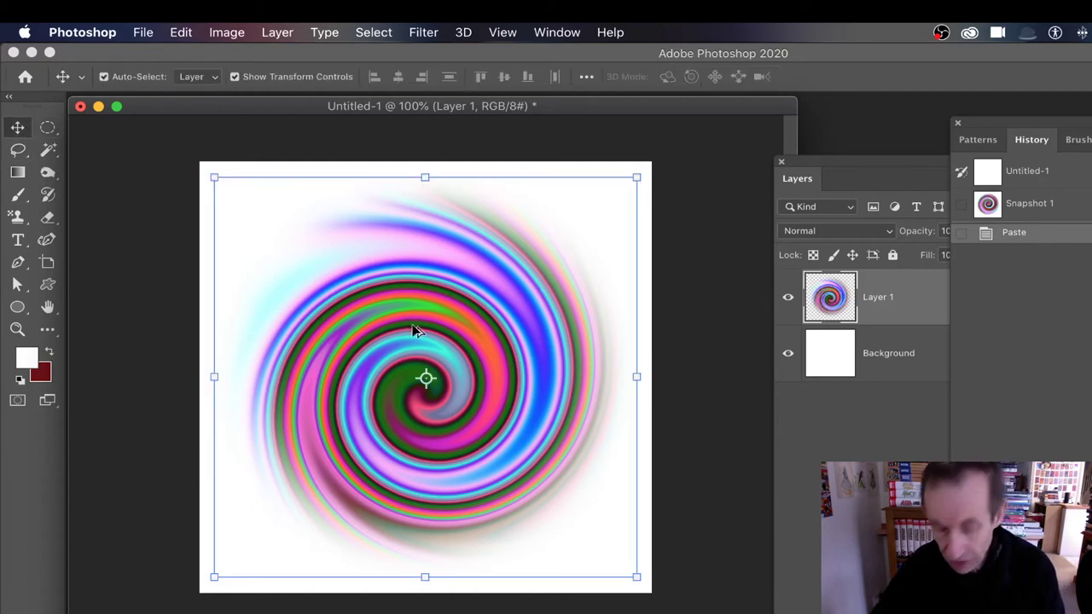
drag(443, 312, 513, 347)
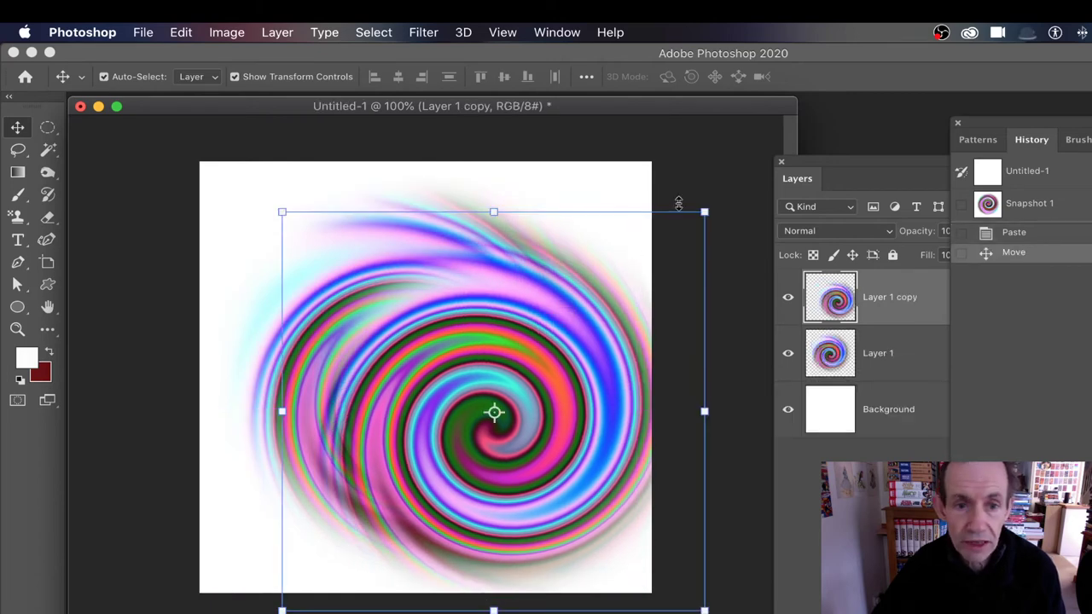
click(181, 32)
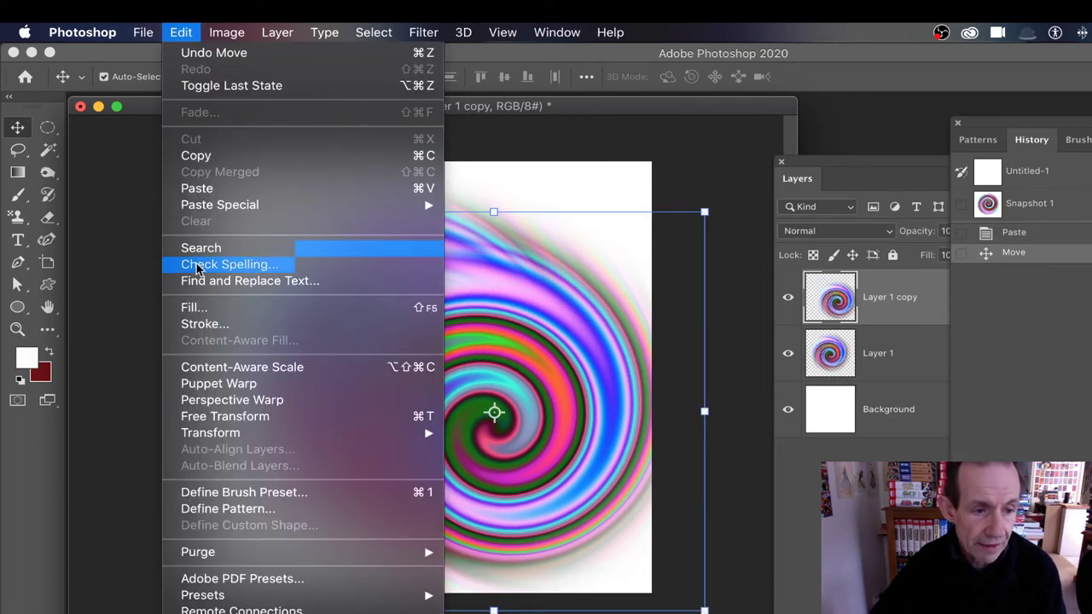
mouse_move(214, 434)
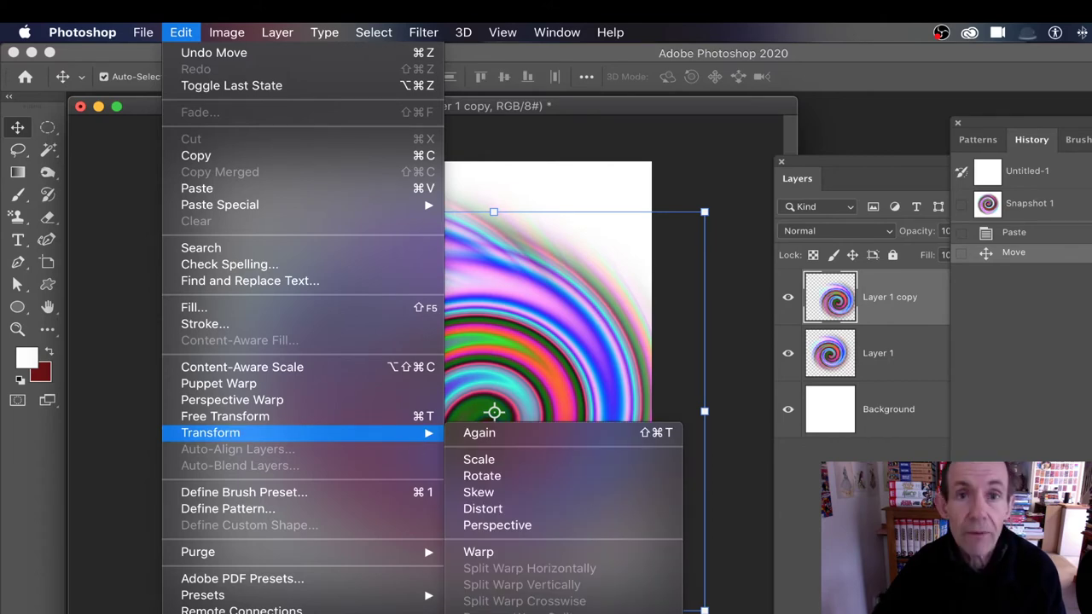
click(499, 613)
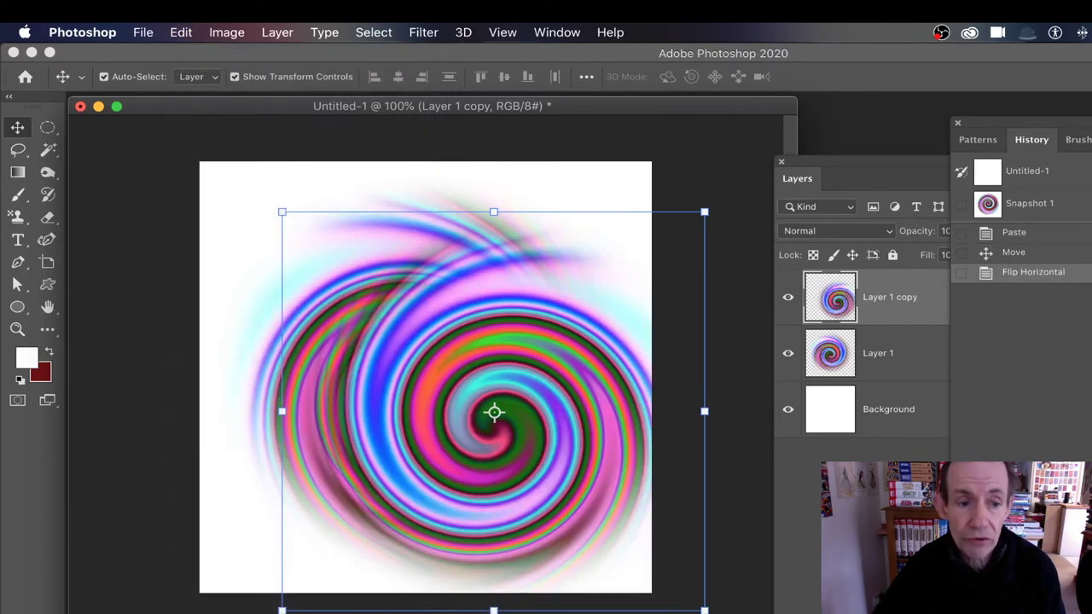
click(181, 33)
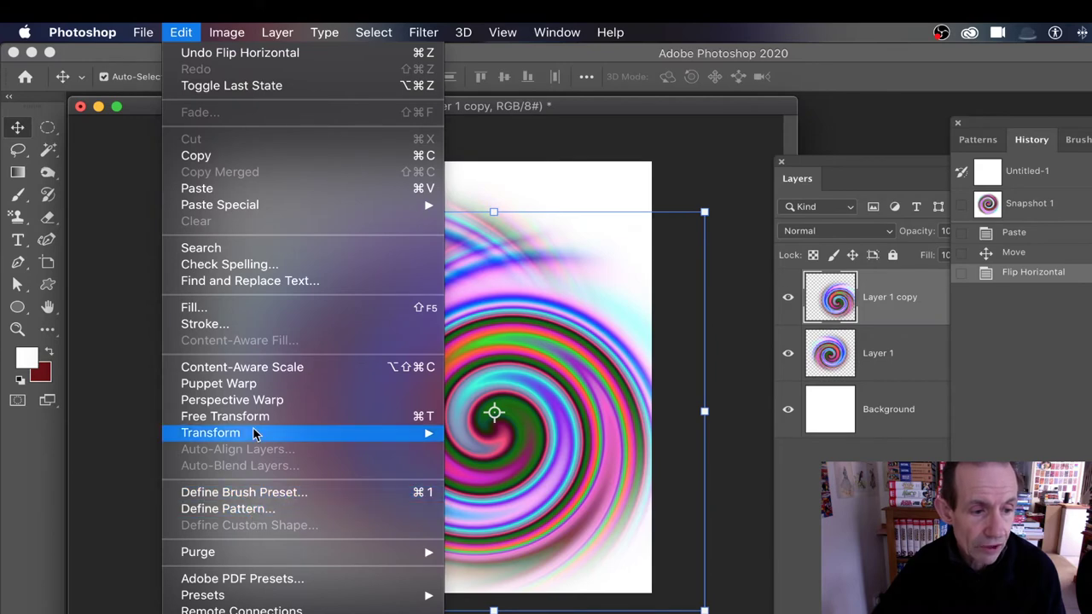
mouse_move(258, 433)
click(499, 613)
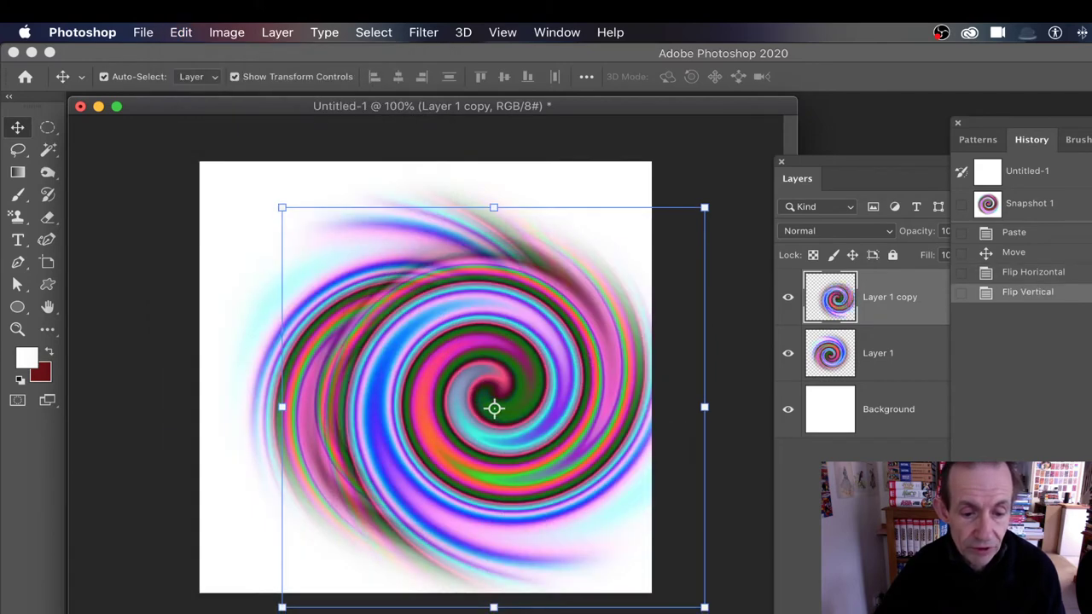
- Move the flipped copy over the original swirl and align both layers by their horizontal and vertical centers
drag(526, 296, 459, 319)
drag(152, 143, 691, 596)
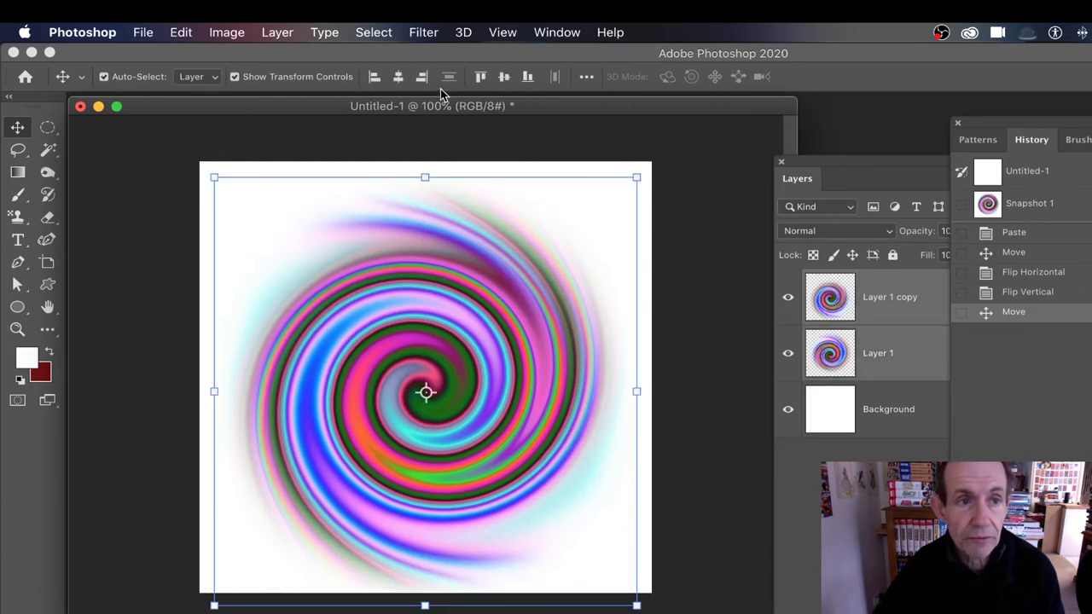
click(397, 76)
click(506, 76)
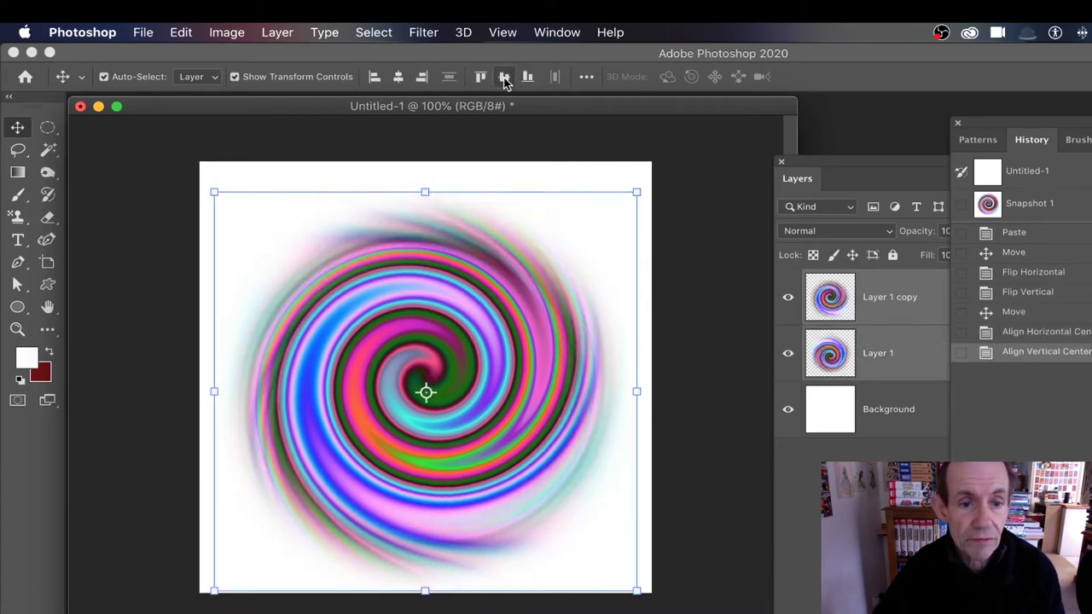
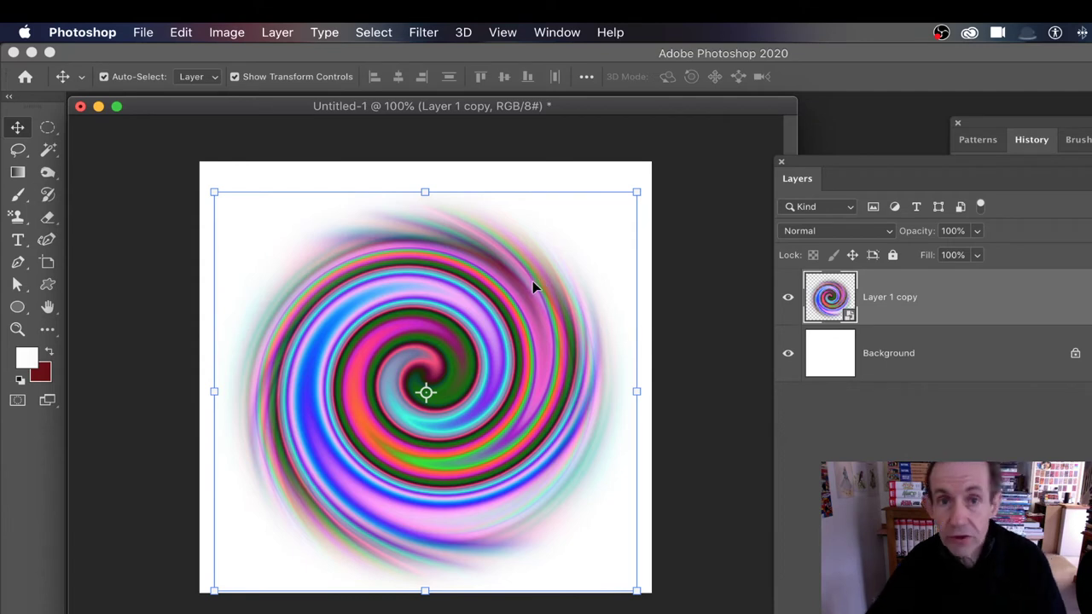
- Step the document back through its history to the state right after the swirl was pasted
click(559, 34)
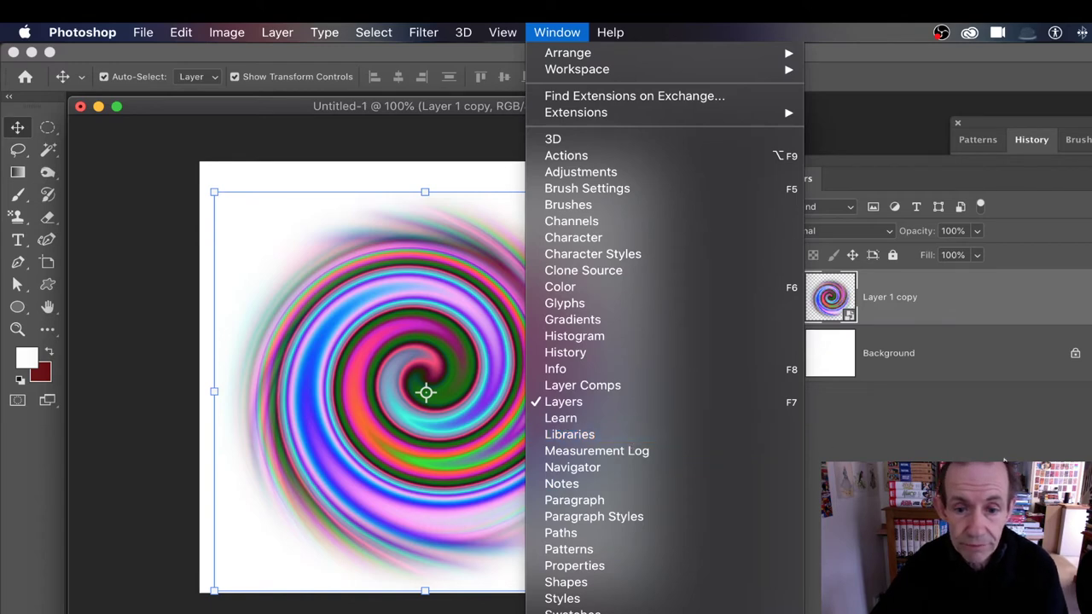
click(338, 305)
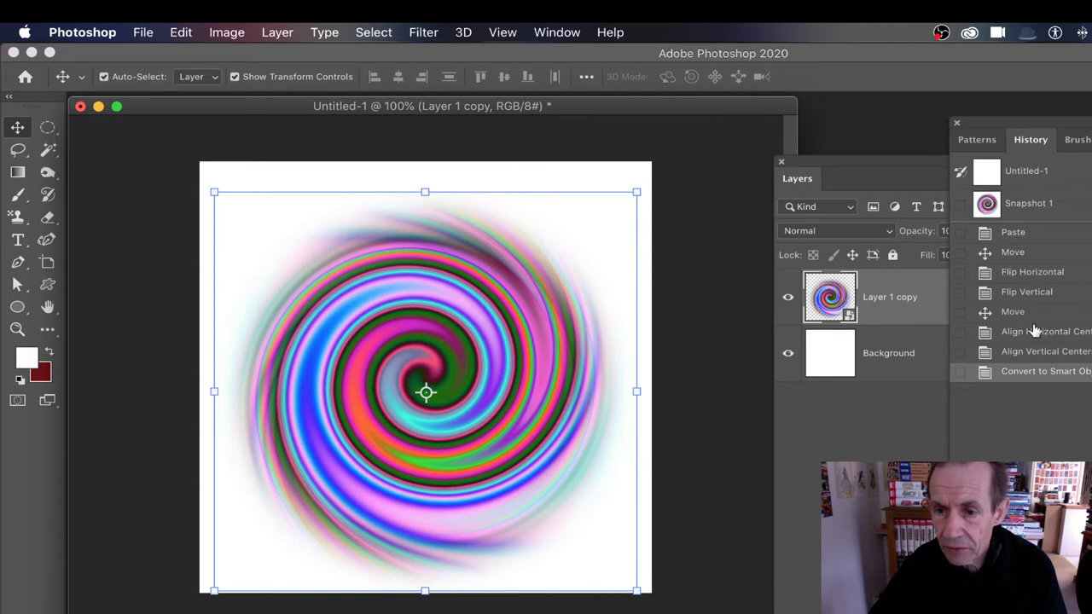
click(1024, 256)
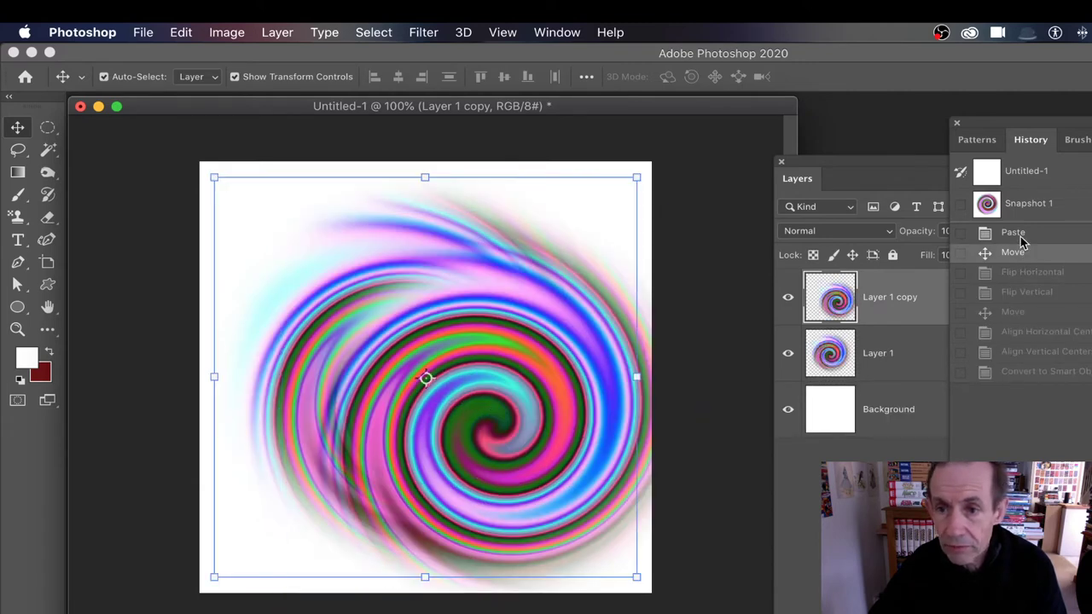
click(1024, 236)
click(1047, 213)
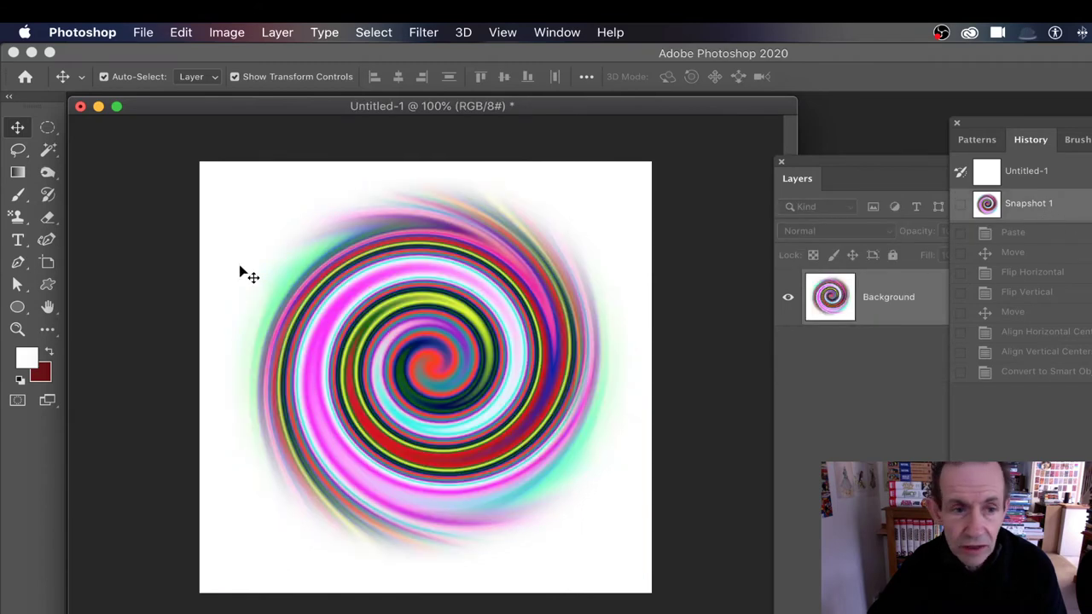
click(1017, 234)
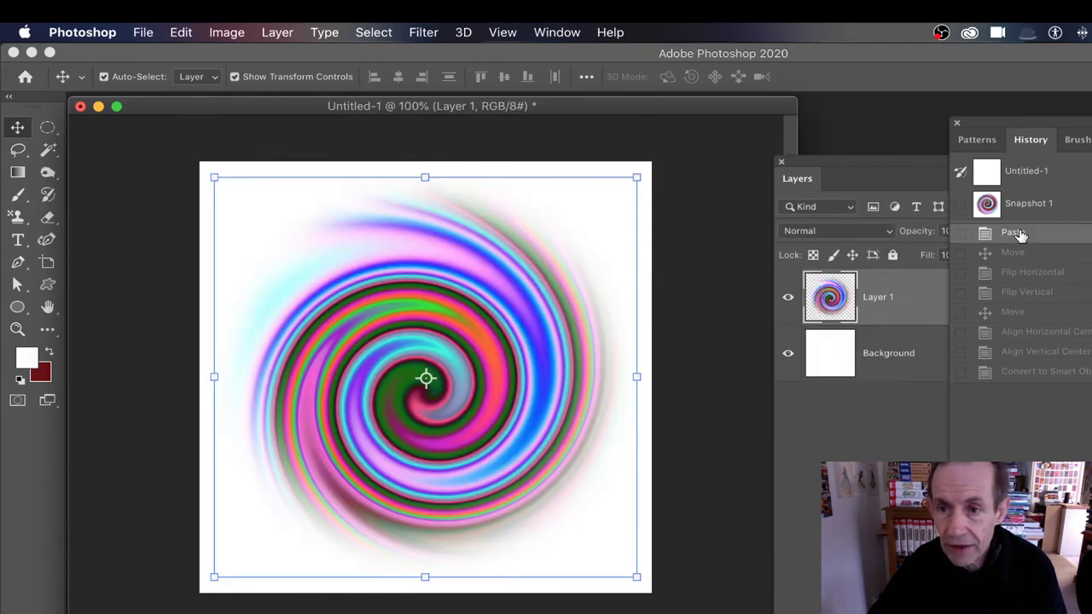
- Nudge the pasted swirl slightly up and to the right, and convert its layer to a smart object
mouse_move(450, 302)
mouse_down()
mouse_move(646, 415)
mouse_move(373, 267)
mouse_move(536, 313)
mouse_move(418, 360)
mouse_move(470, 312)
mouse_move(453, 302)
mouse_move(466, 291)
mouse_up()
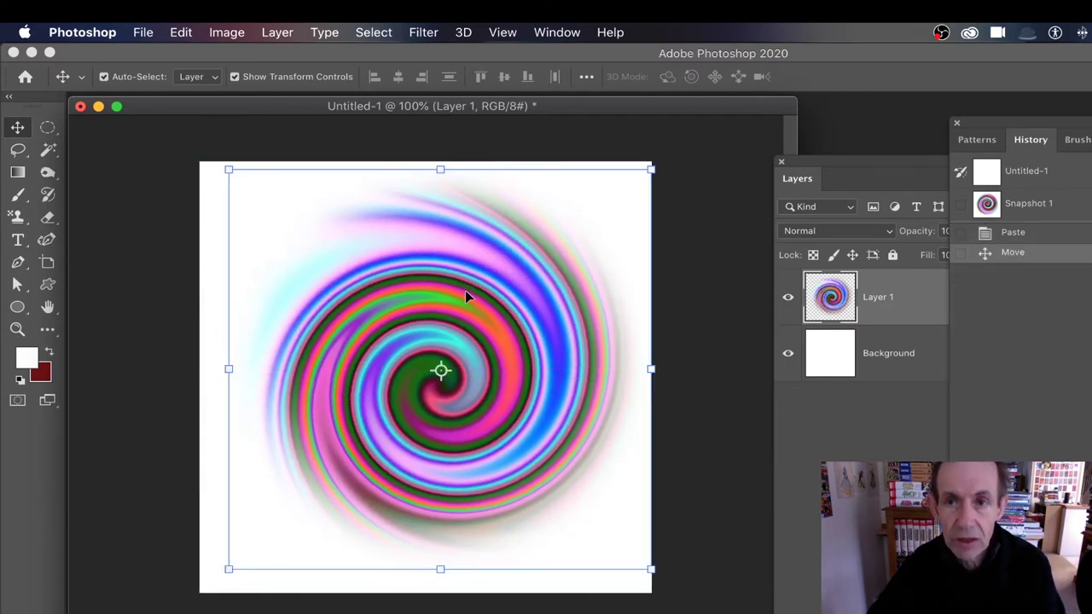
click(274, 35)
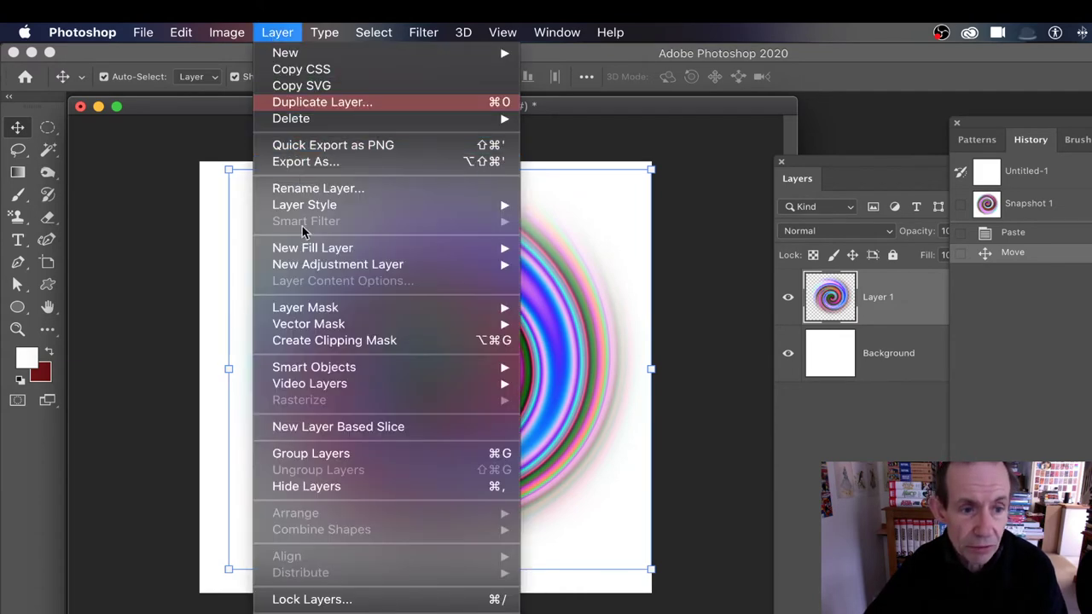
mouse_move(344, 372)
click(546, 371)
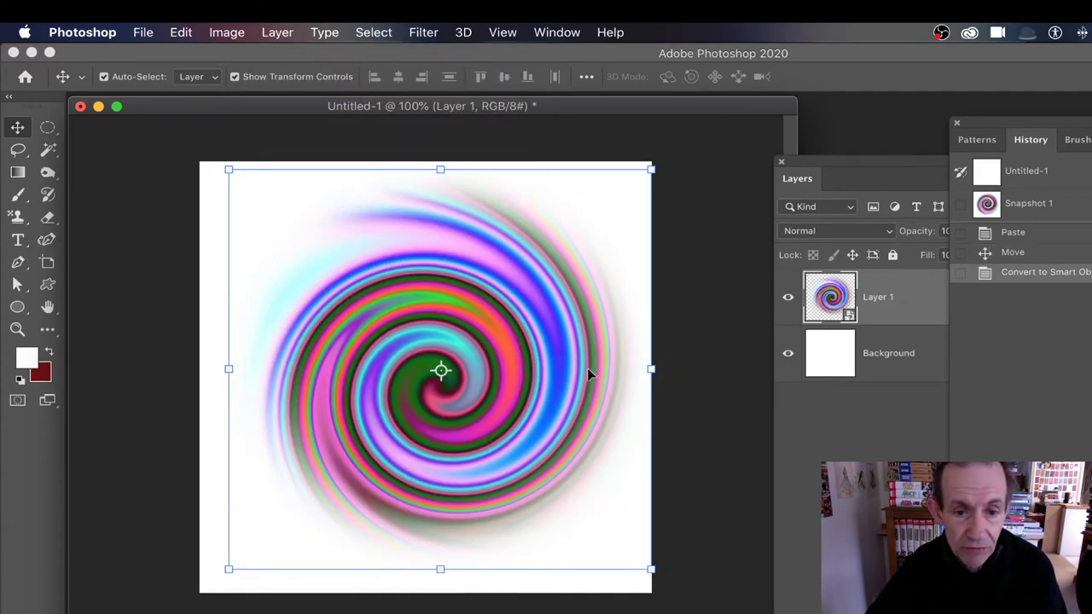
- Duplicate the swirl smart object layer within the same document, keeping the default name
click(276, 34)
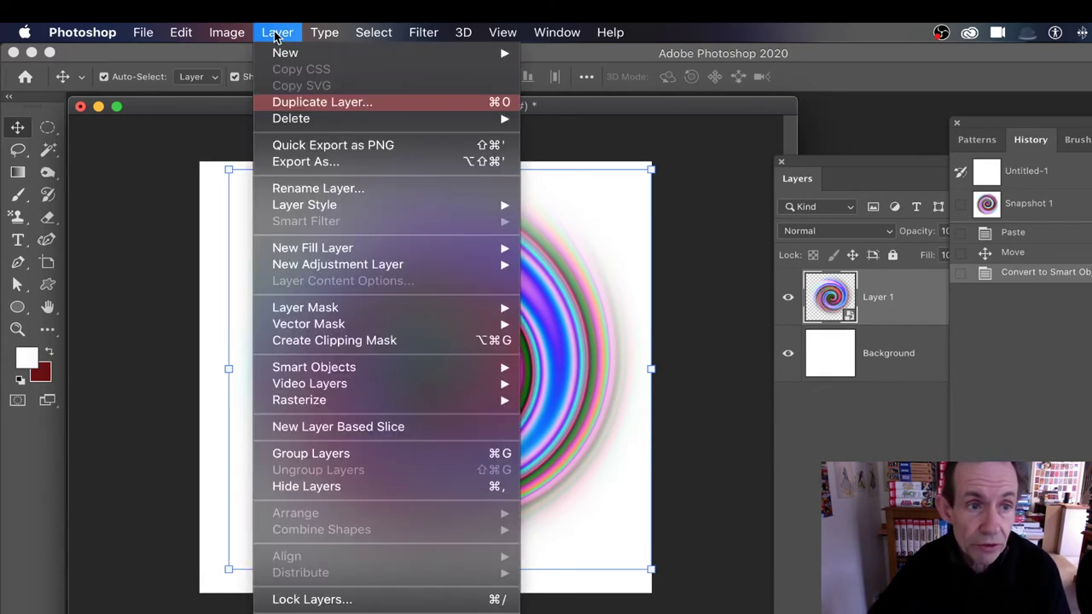
click(335, 111)
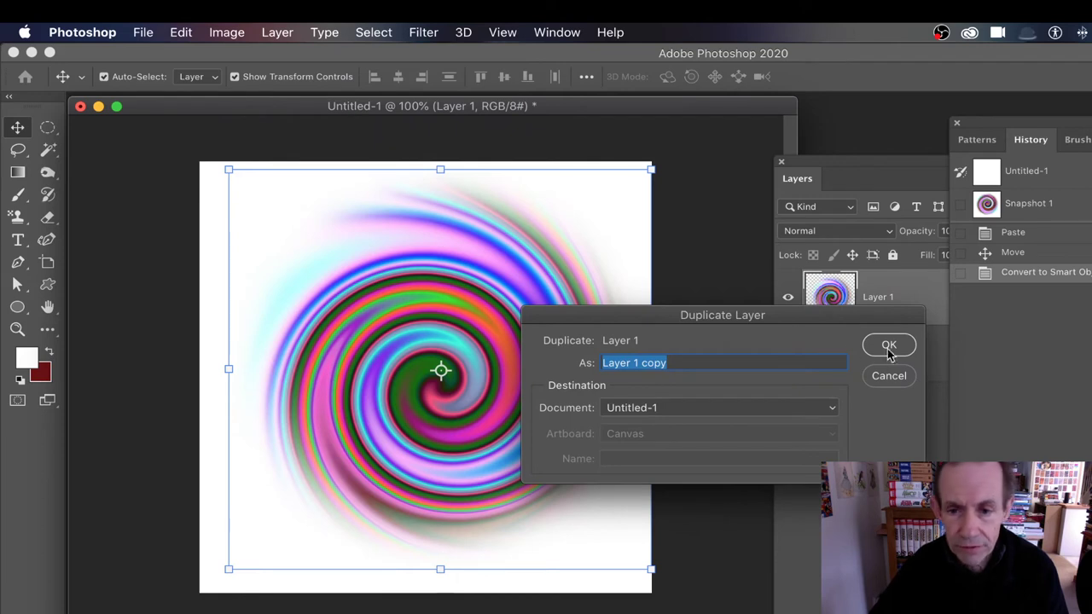
click(888, 344)
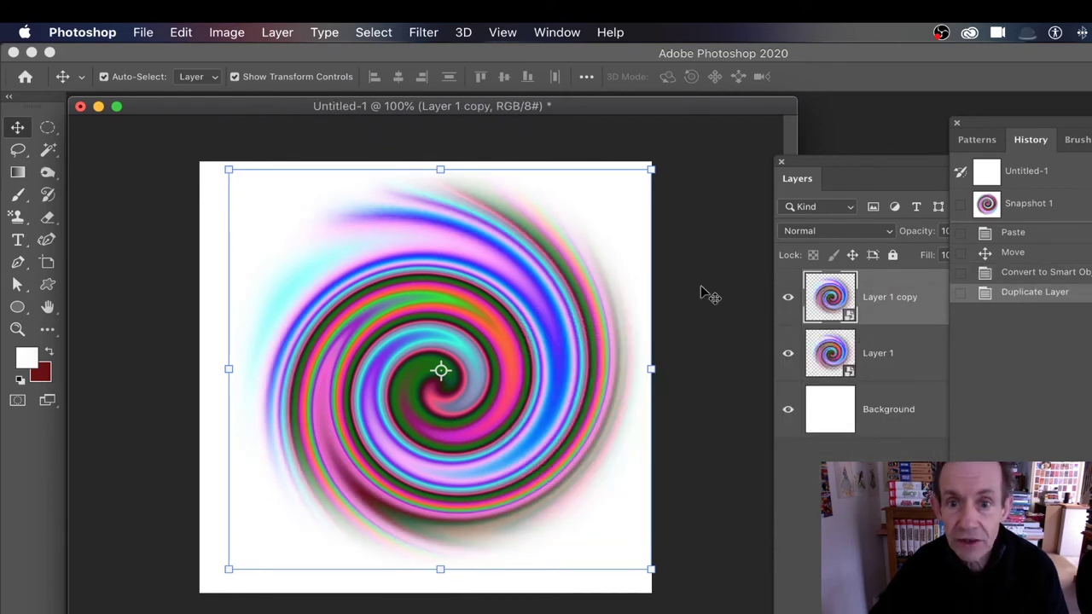
click(708, 237)
click(525, 328)
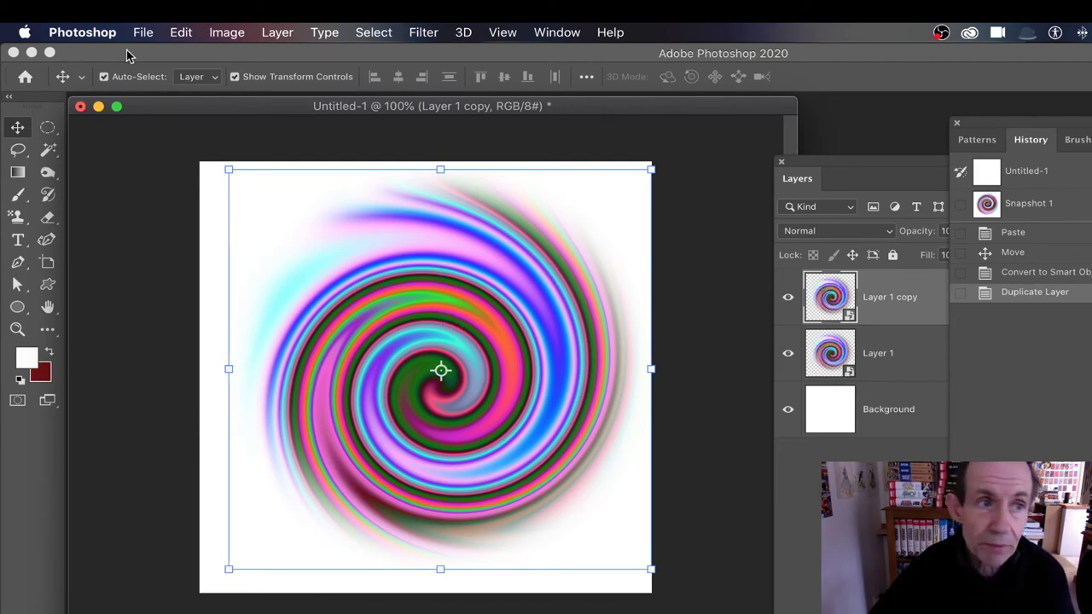
- Flip the duplicated smart object both horizontally and vertically
click(181, 34)
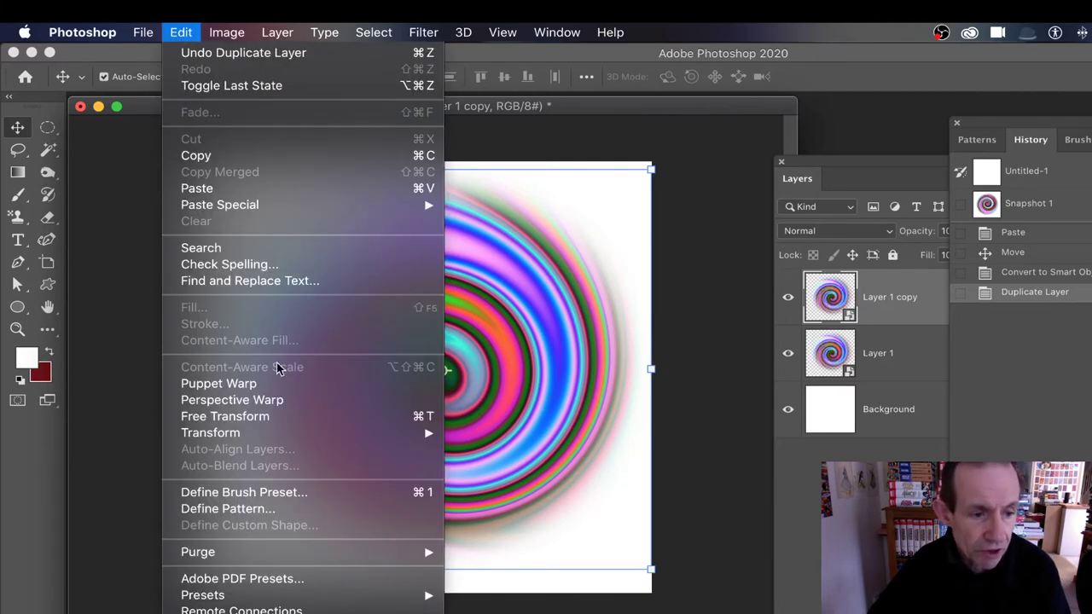
mouse_move(275, 433)
click(516, 490)
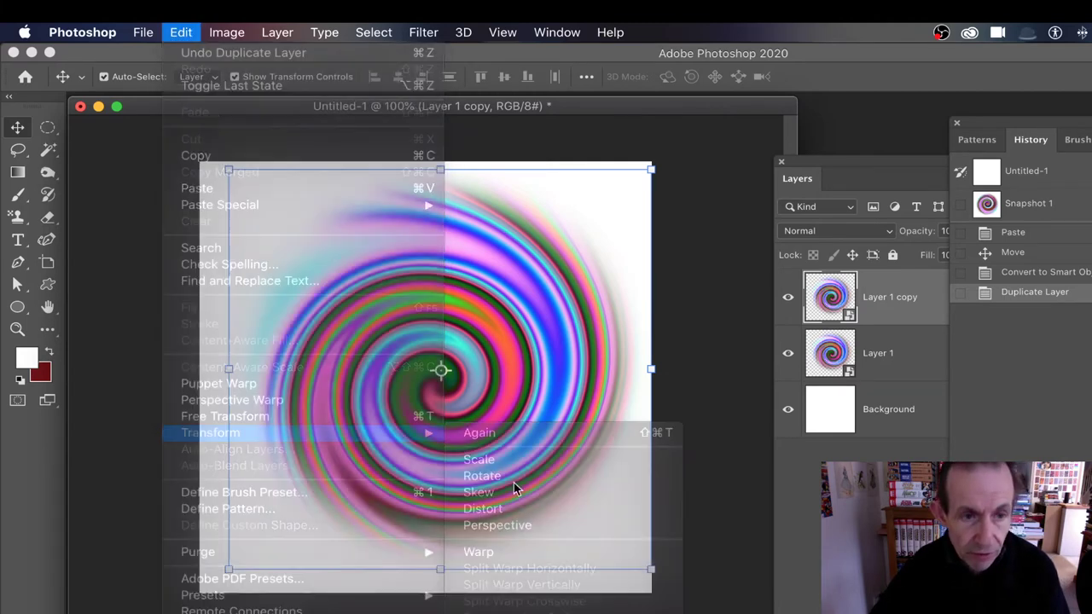
click(180, 35)
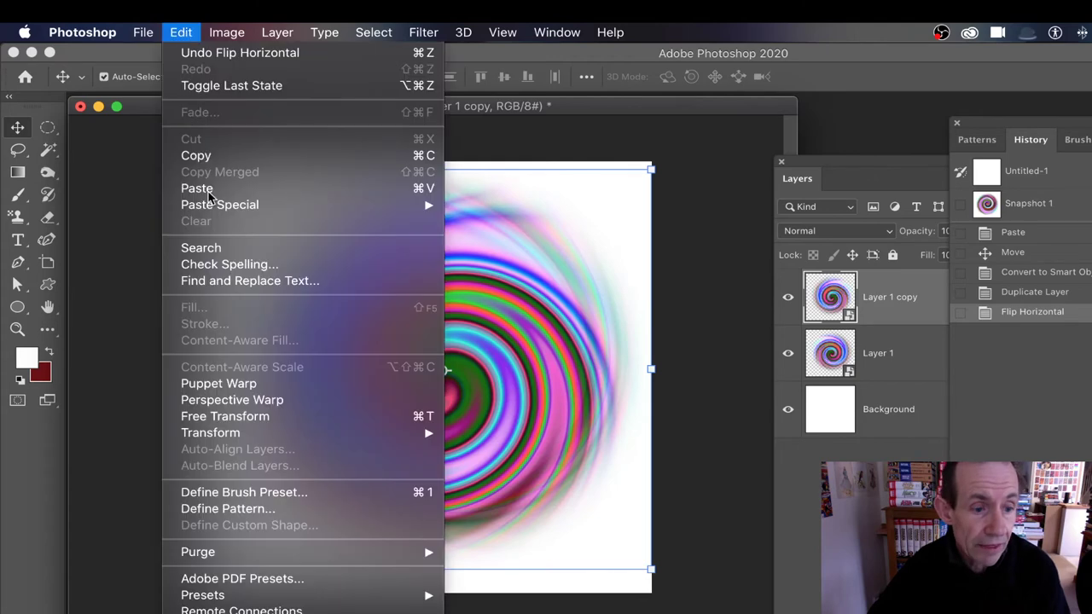
mouse_move(256, 433)
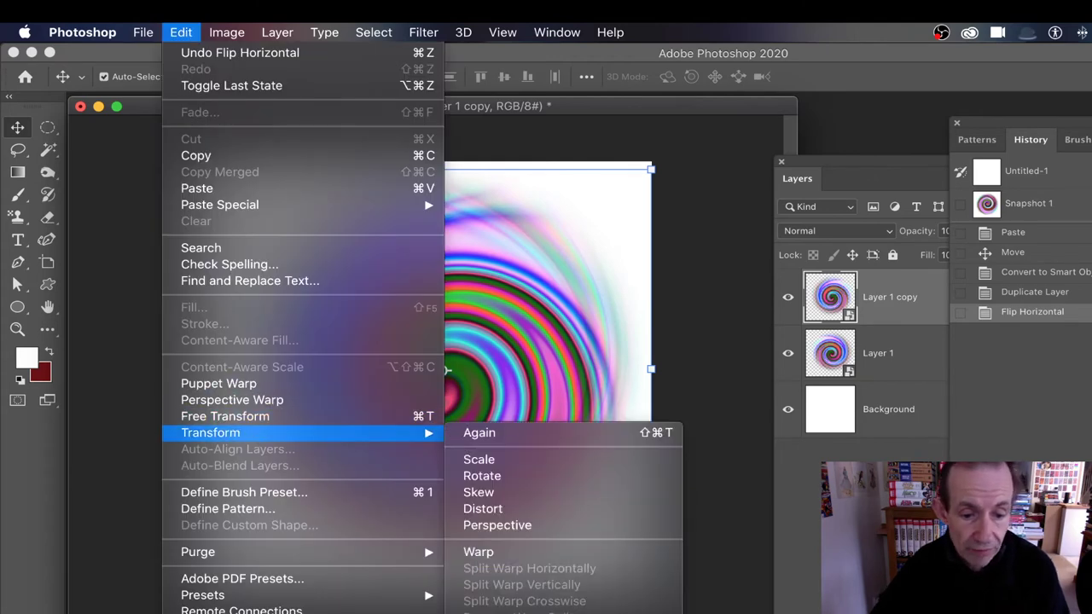
click(495, 613)
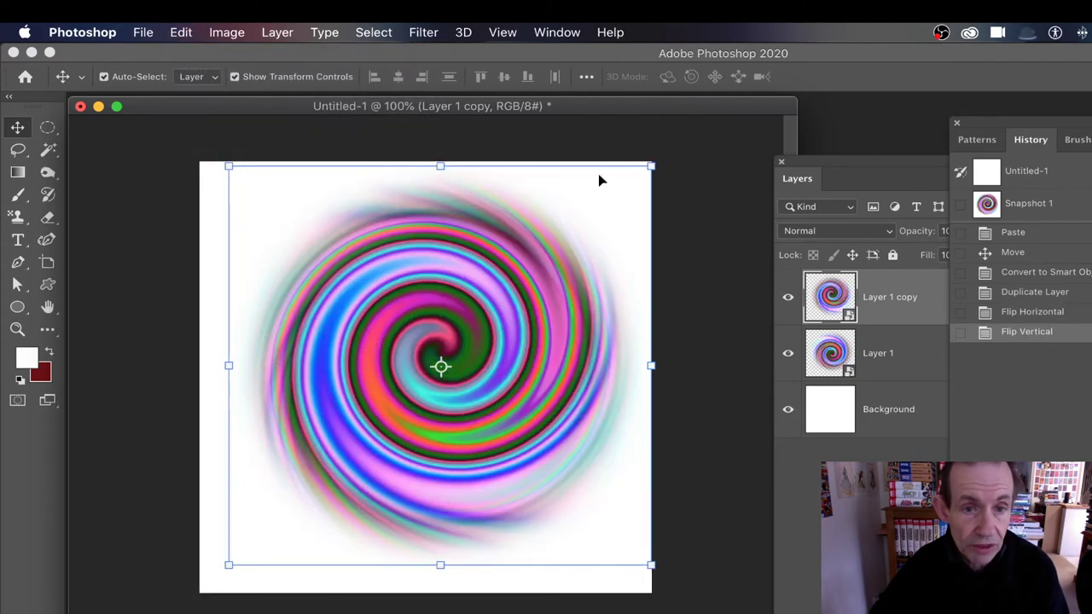
- Align the two swirl layers by their vertical centers and convert them together into a single smart object
shift+click(892, 356)
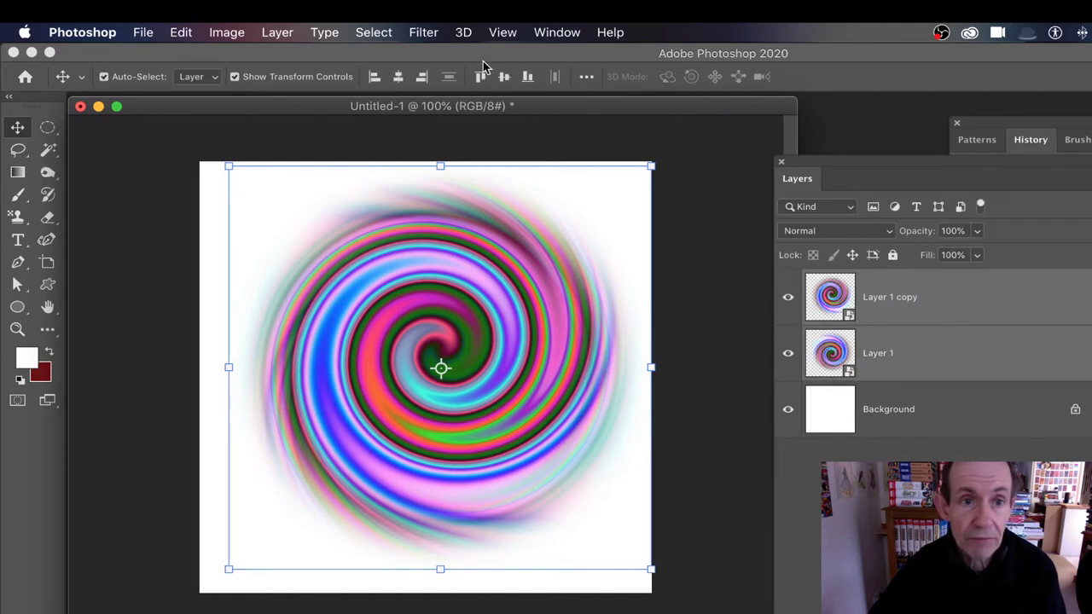
click(504, 78)
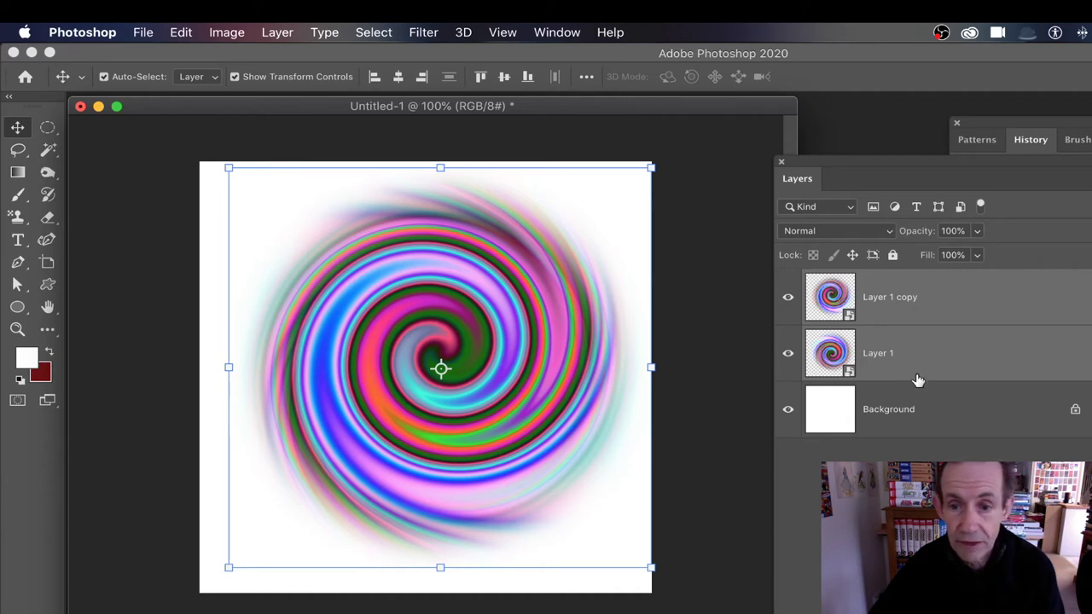
click(274, 33)
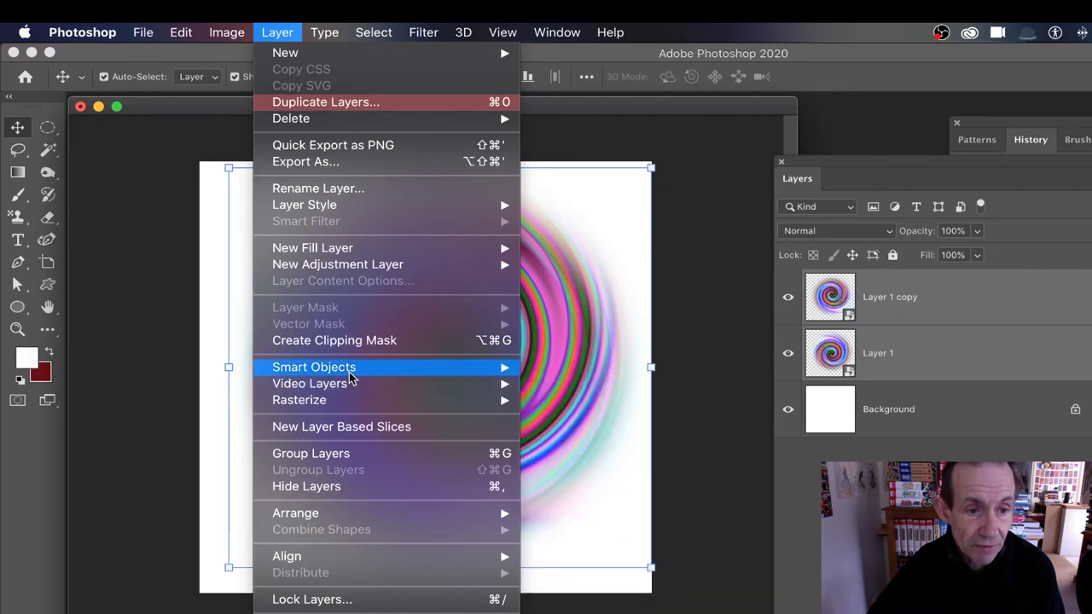
mouse_move(353, 375)
click(651, 371)
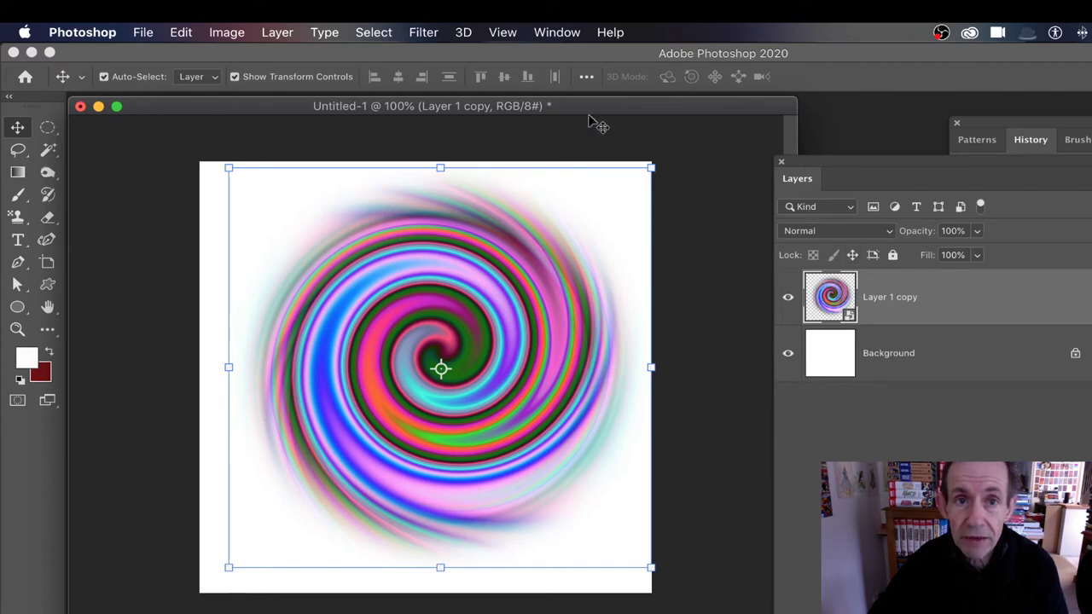
- Open the combined smart object's contents, open the nested swirl smart object inside it, and enlarge the document window
click(557, 32)
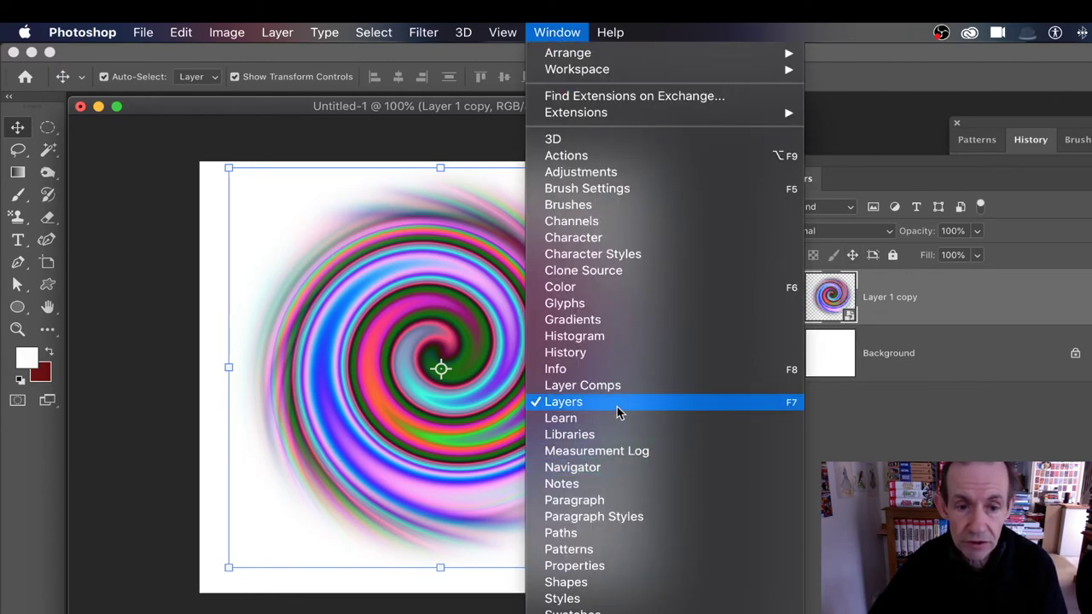
click(598, 404)
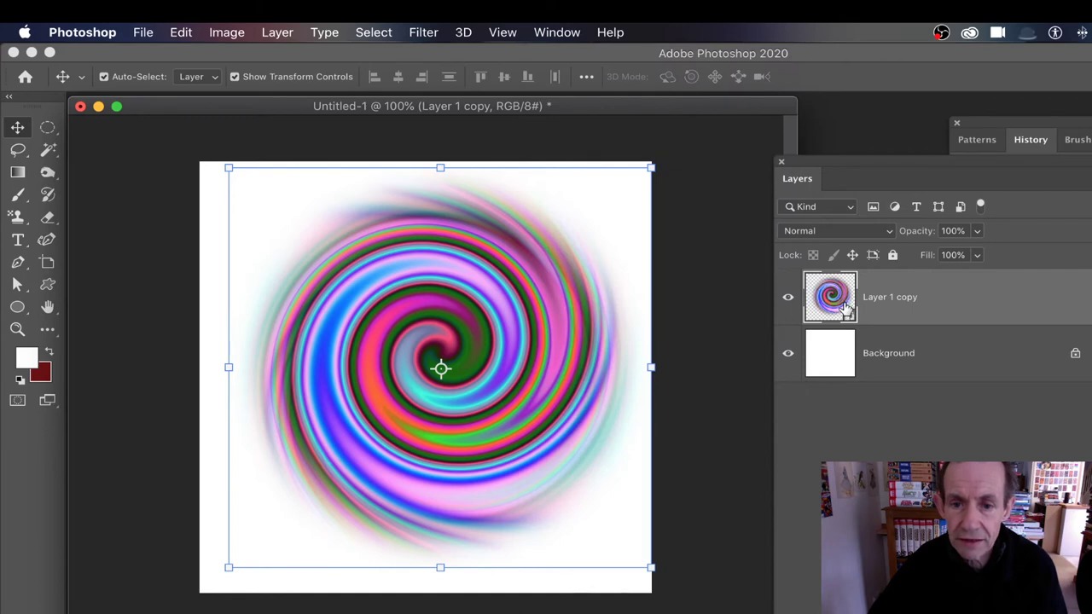
double_click(847, 316)
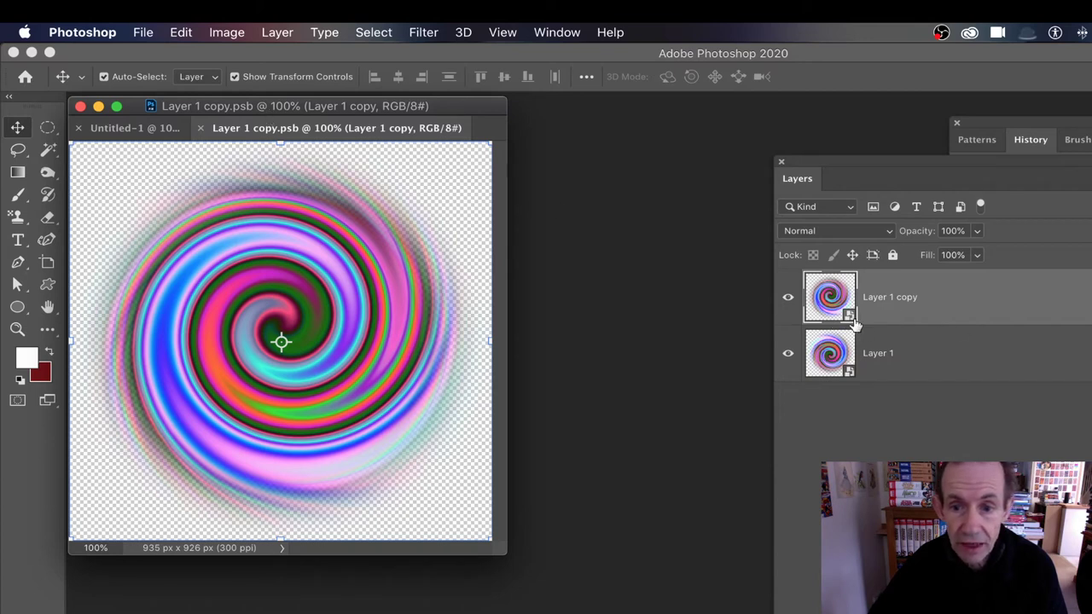
double_click(849, 317)
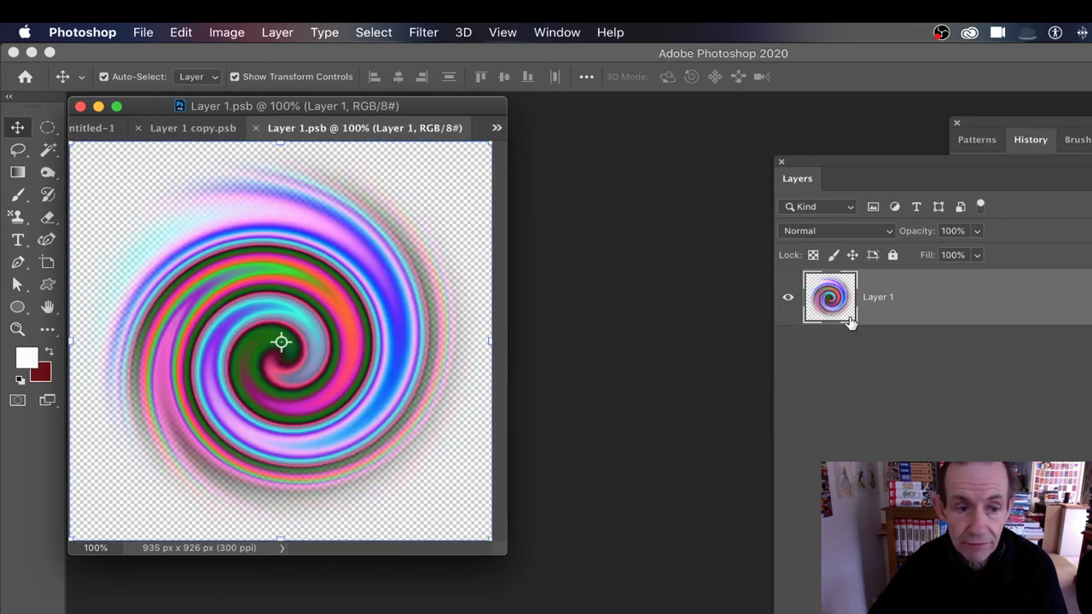
drag(593, 578, 754, 605)
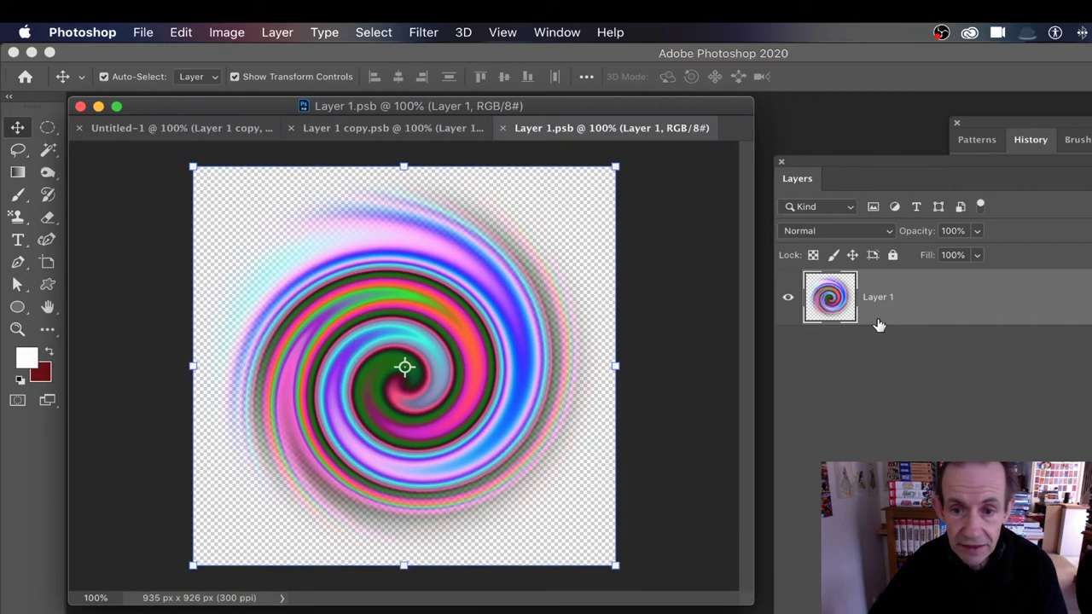
- Recolor the nested swirl with Hue/Saturation, using hue +97 and saturation +42 and slightly adjusting the lightness
click(230, 32)
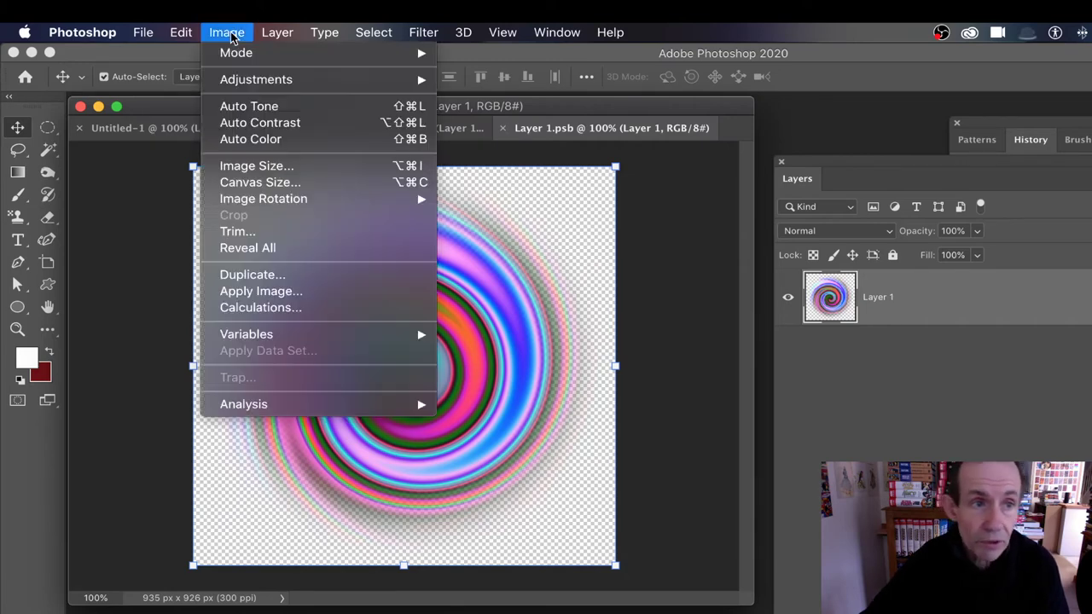
mouse_move(243, 79)
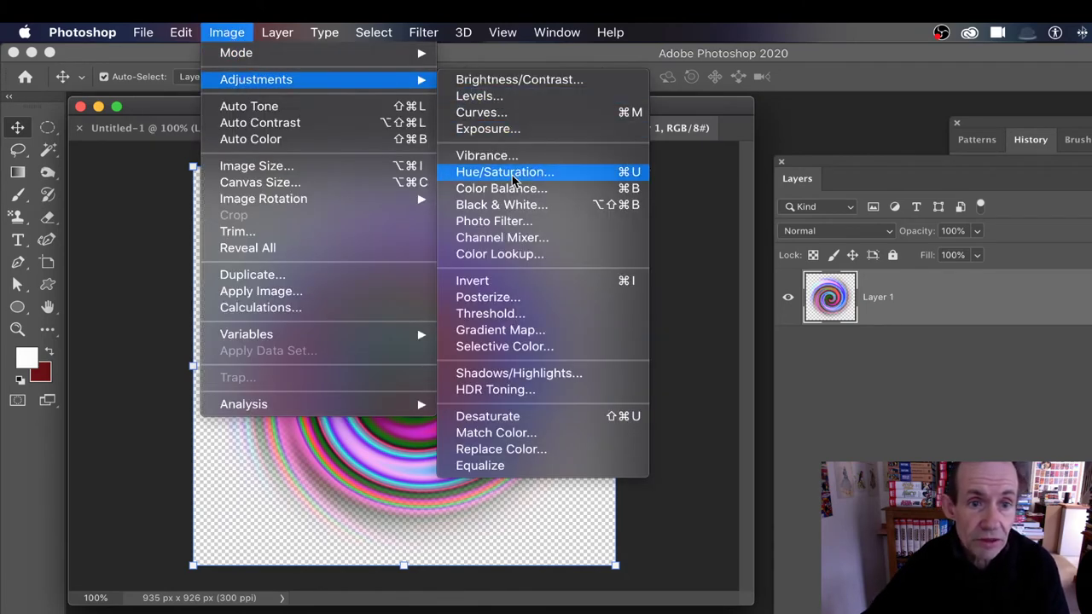
click(610, 171)
drag(629, 304, 679, 301)
mouse_move(650, 345)
mouse_down()
mouse_move(680, 343)
mouse_move(640, 343)
mouse_move(658, 343)
mouse_up()
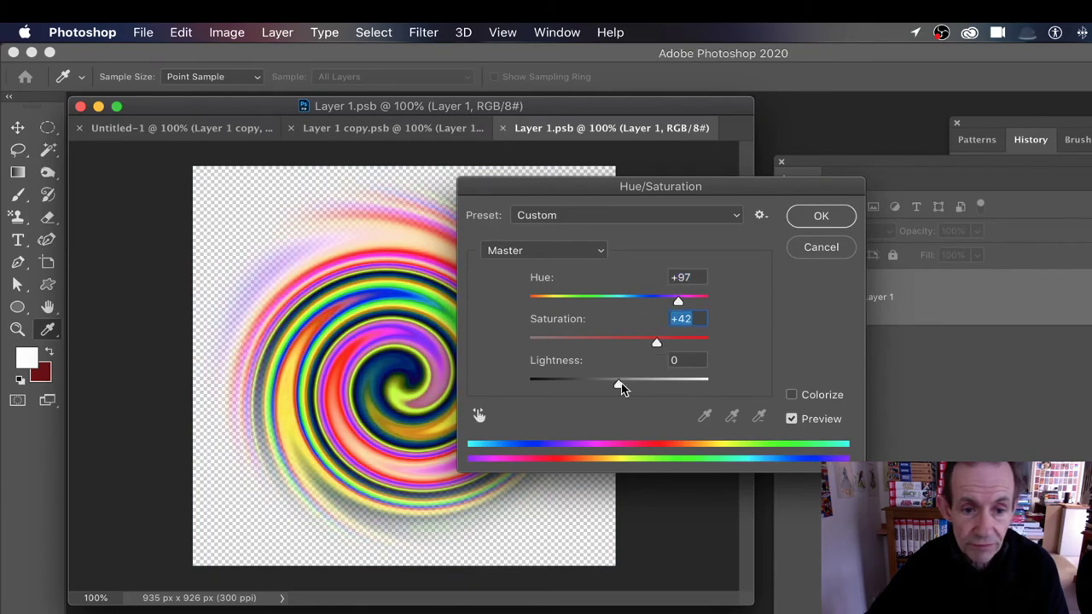
drag(620, 383, 629, 387)
click(820, 216)
key(v)
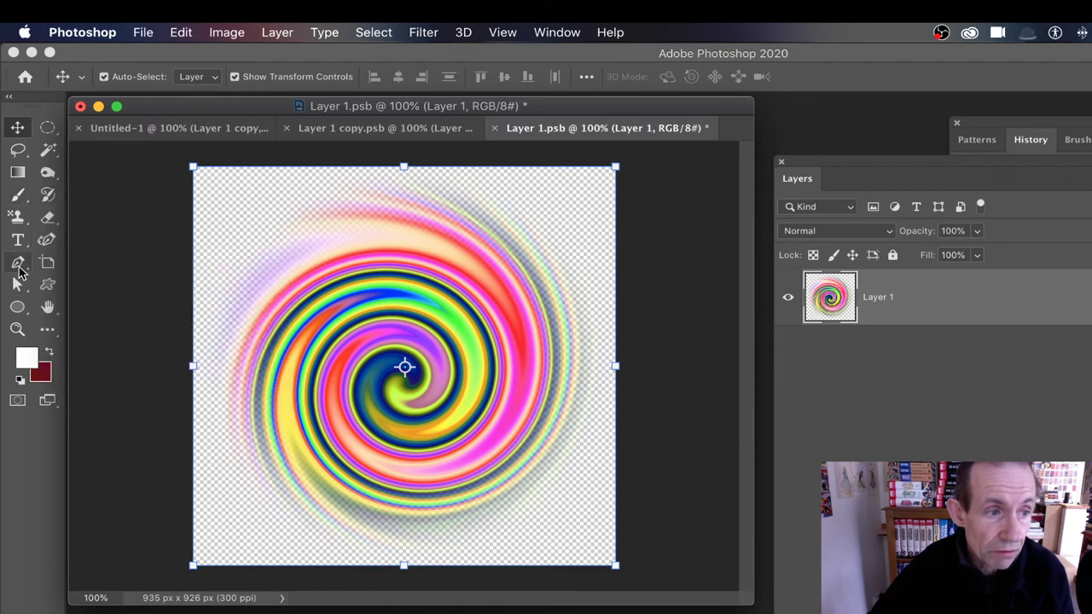
- Soften the upper part of the recolored swirl with the Blur tool at size 316 and 100% strength
click(48, 174)
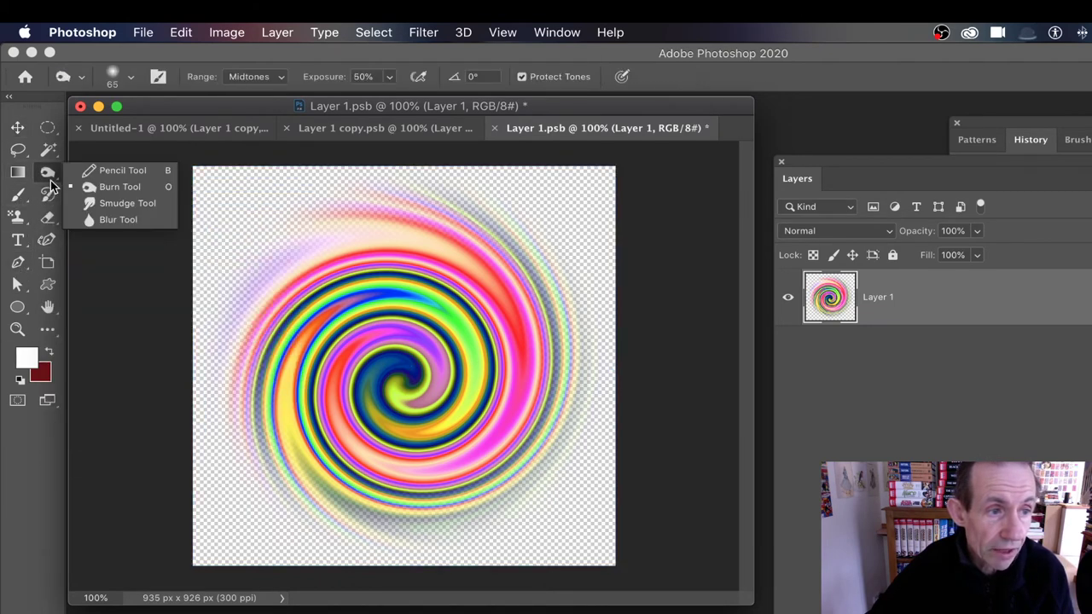
click(145, 224)
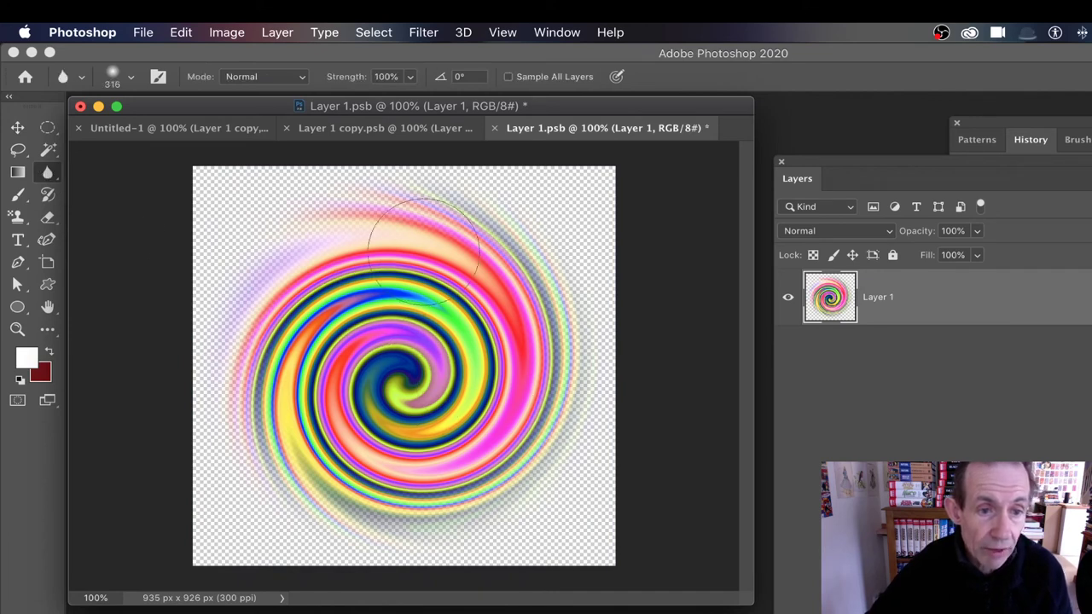
mouse_move(386, 217)
mouse_down()
mouse_move(323, 233)
mouse_move(308, 254)
mouse_move(354, 254)
mouse_move(341, 265)
mouse_move(369, 295)
mouse_up()
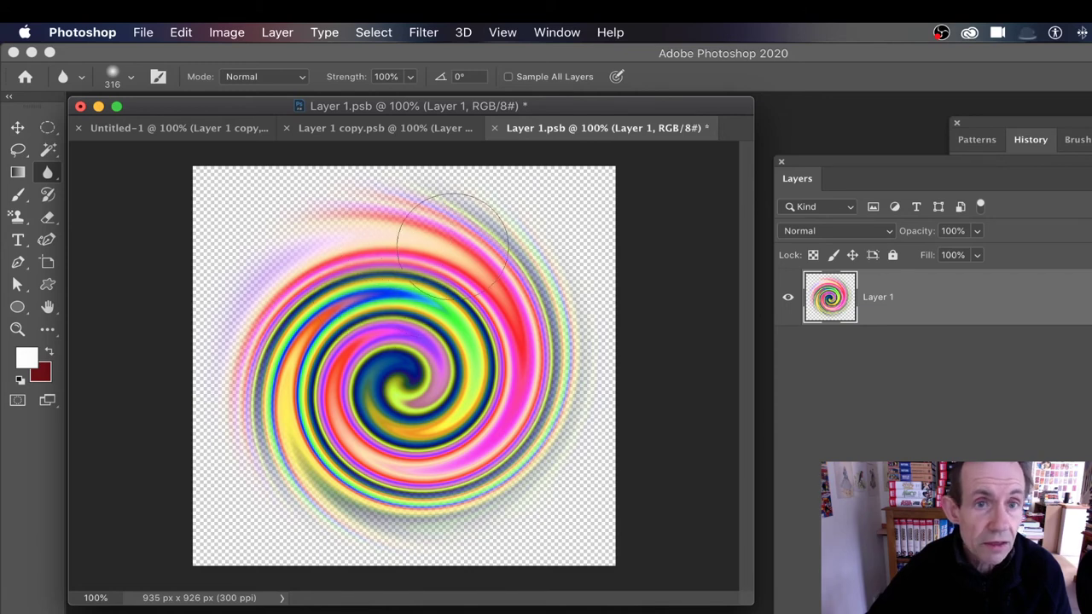
- Apply the Oil Paint filter repeatedly to the nested swirl with stylization 9.5, cleanliness 9.4, scale 5.8 and bristle detail 10.0
click(423, 33)
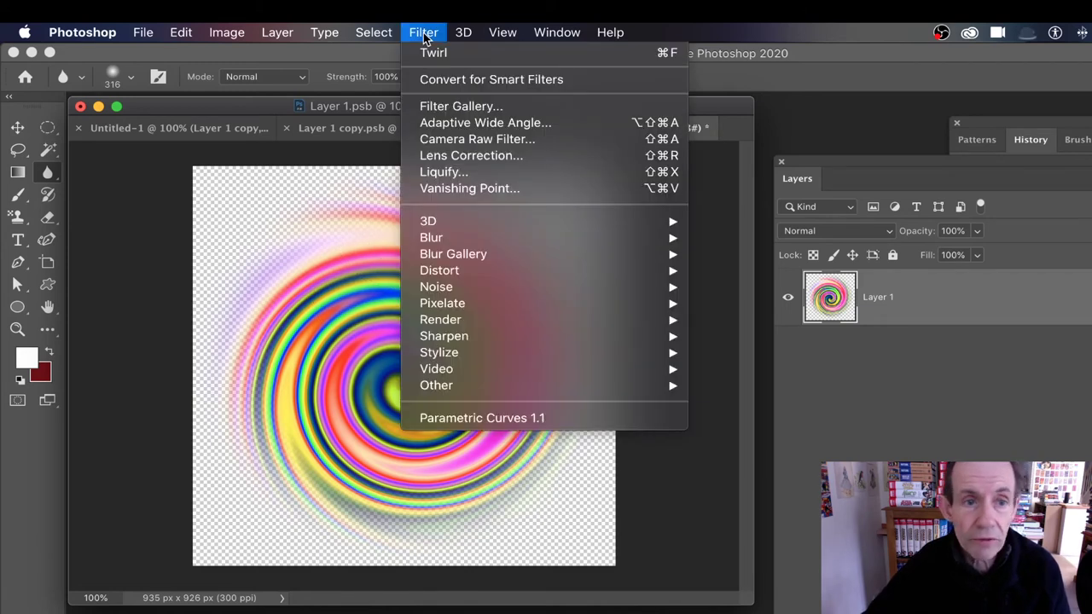
mouse_move(463, 354)
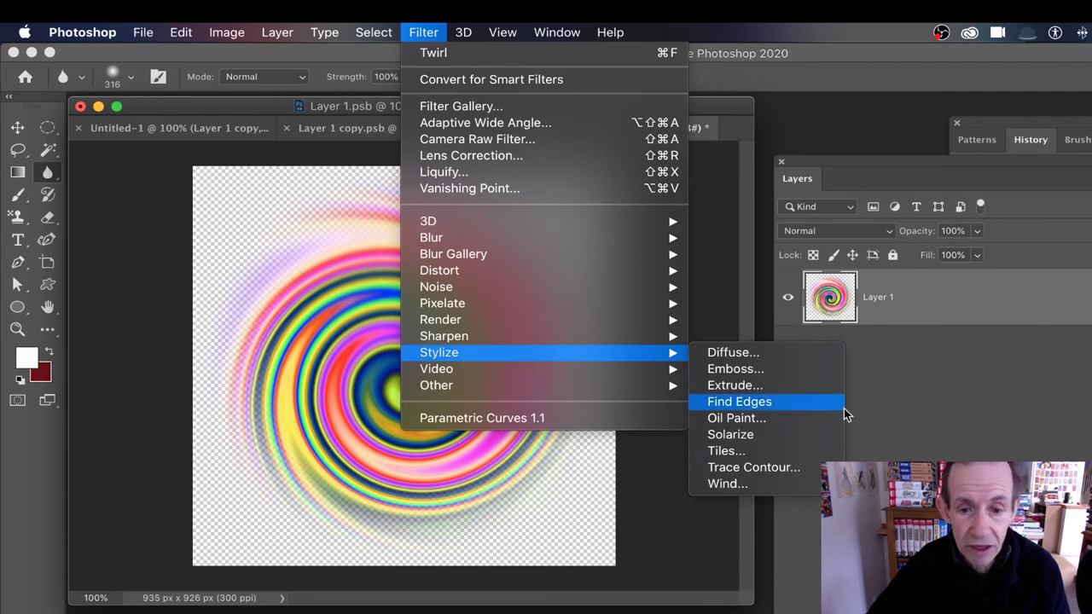
click(735, 418)
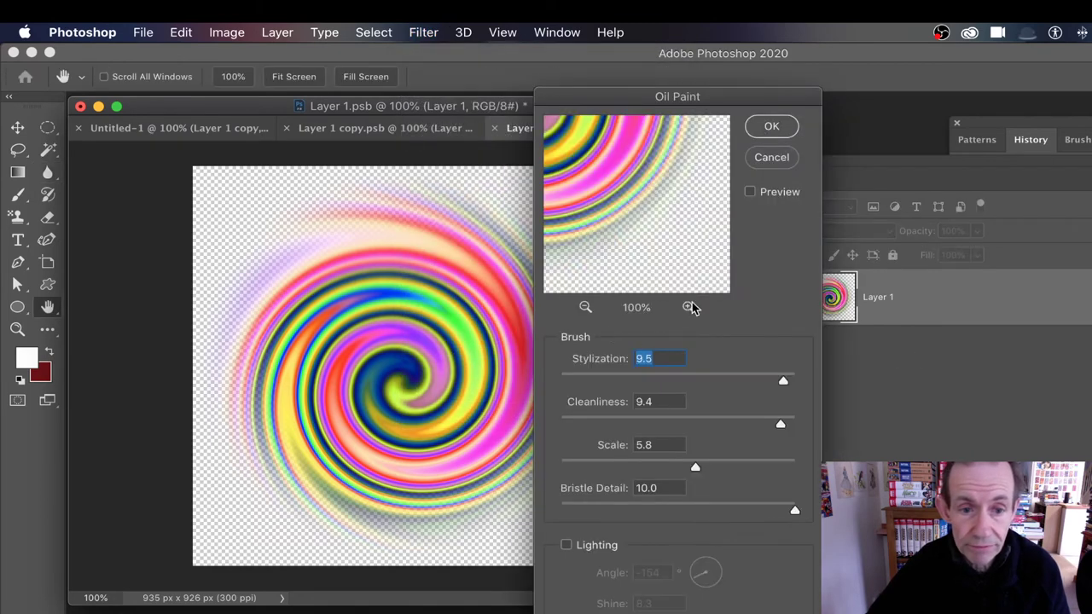
click(772, 127)
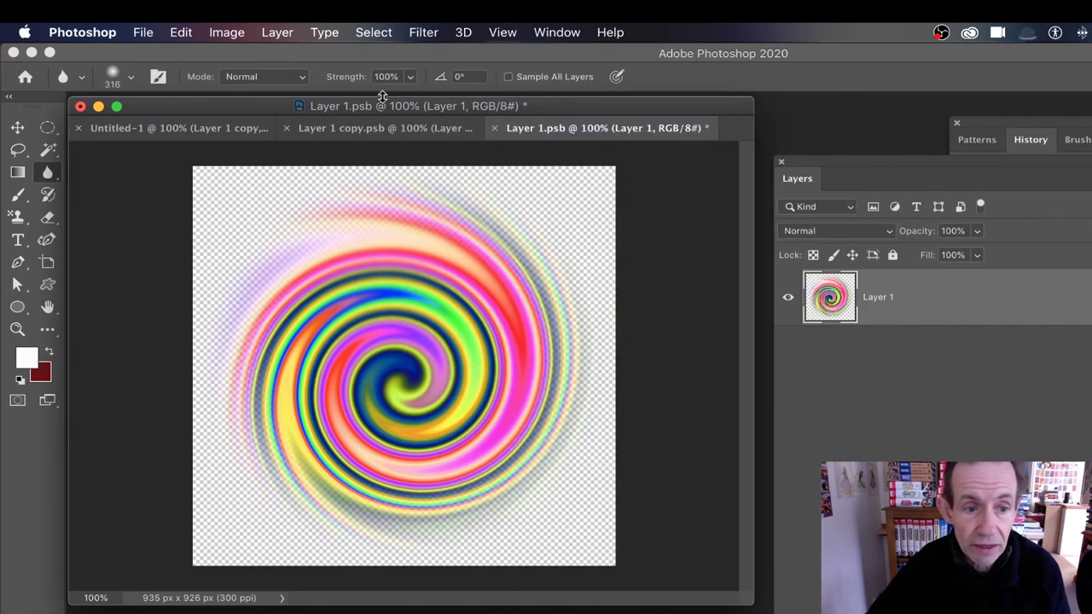
click(431, 39)
click(431, 38)
click(430, 39)
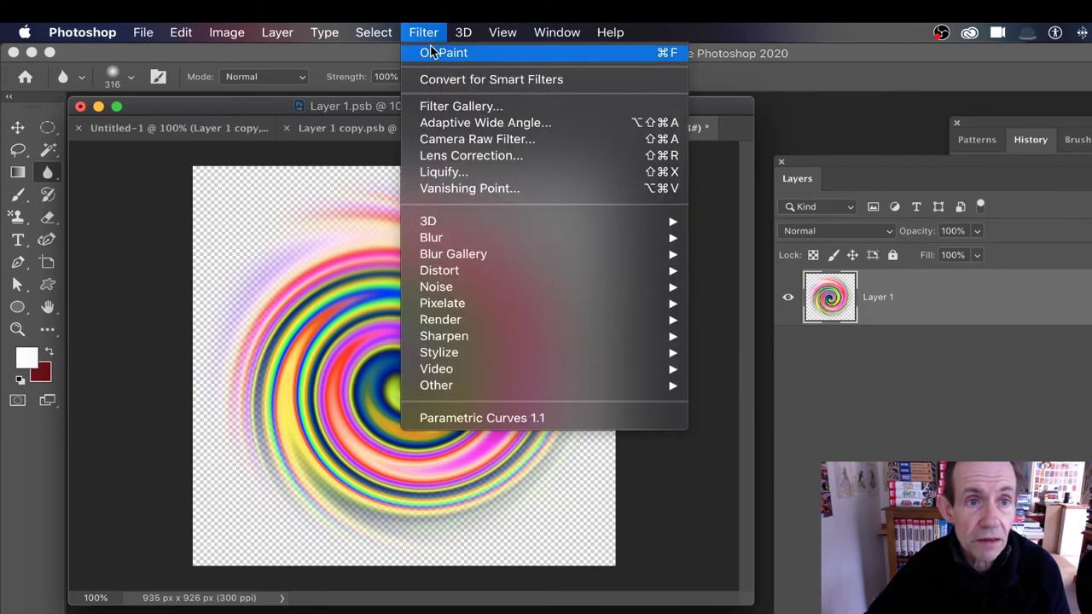
click(432, 52)
click(429, 39)
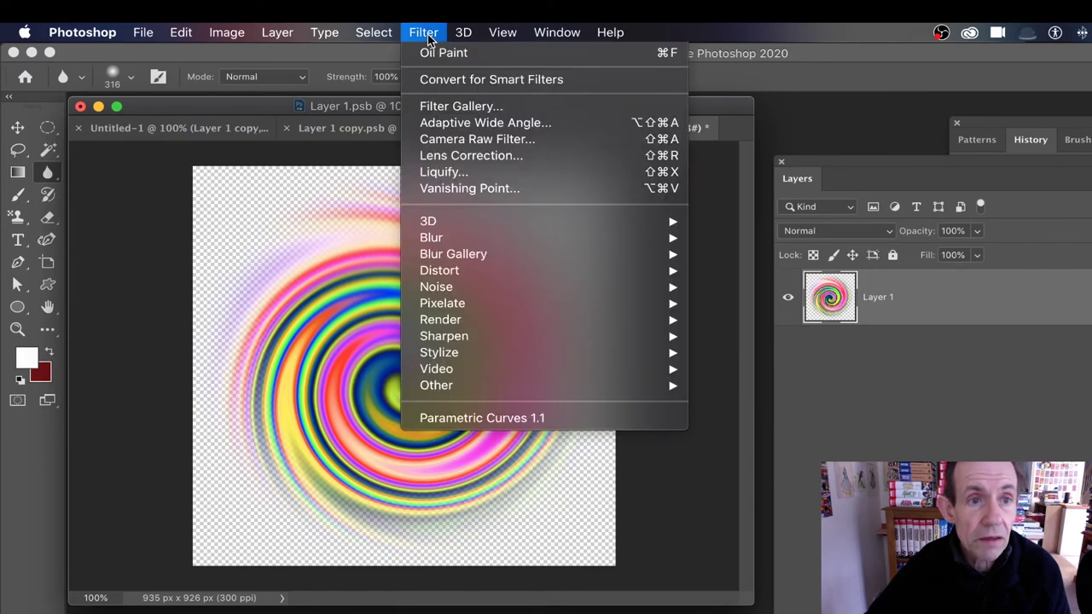
click(282, 325)
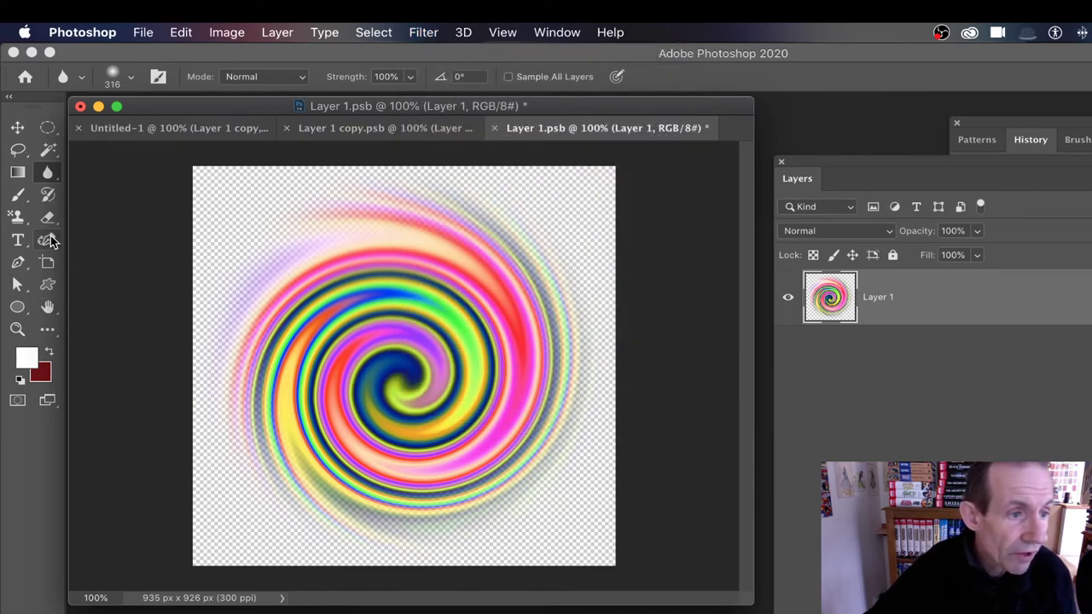
- Smudge the swirl's center and upper-left bands using the Smudge tool at size 156 px and 50% strength
click(48, 173)
click(120, 204)
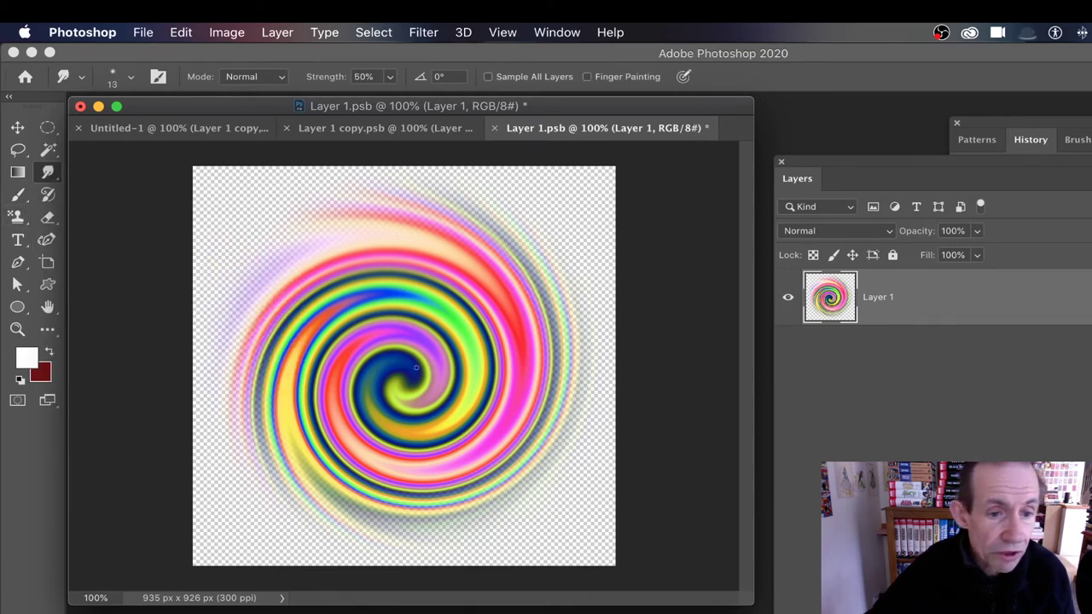
click(132, 81)
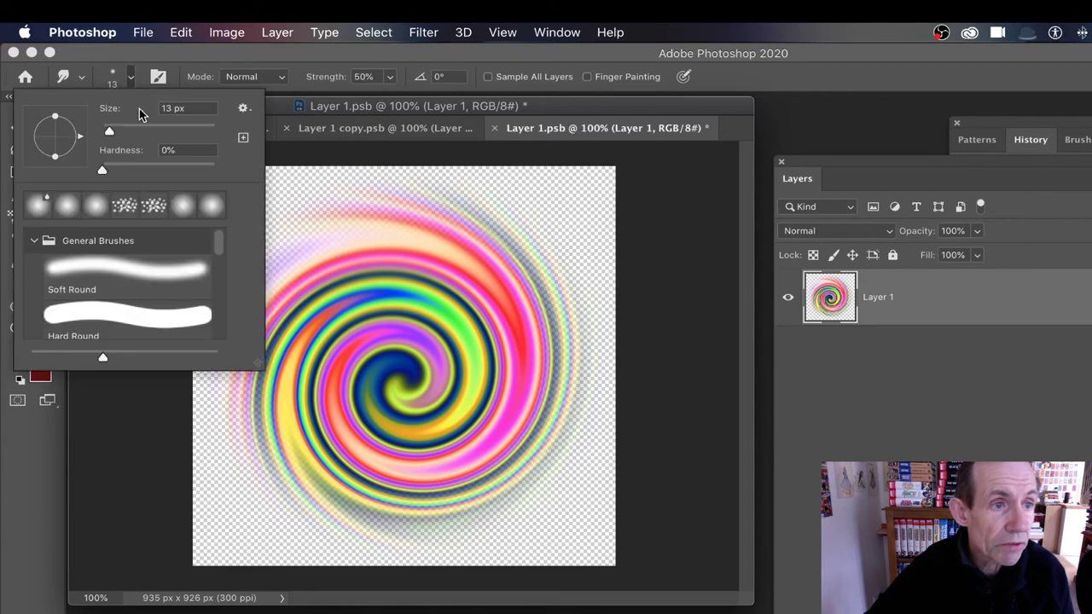
drag(146, 134, 175, 137)
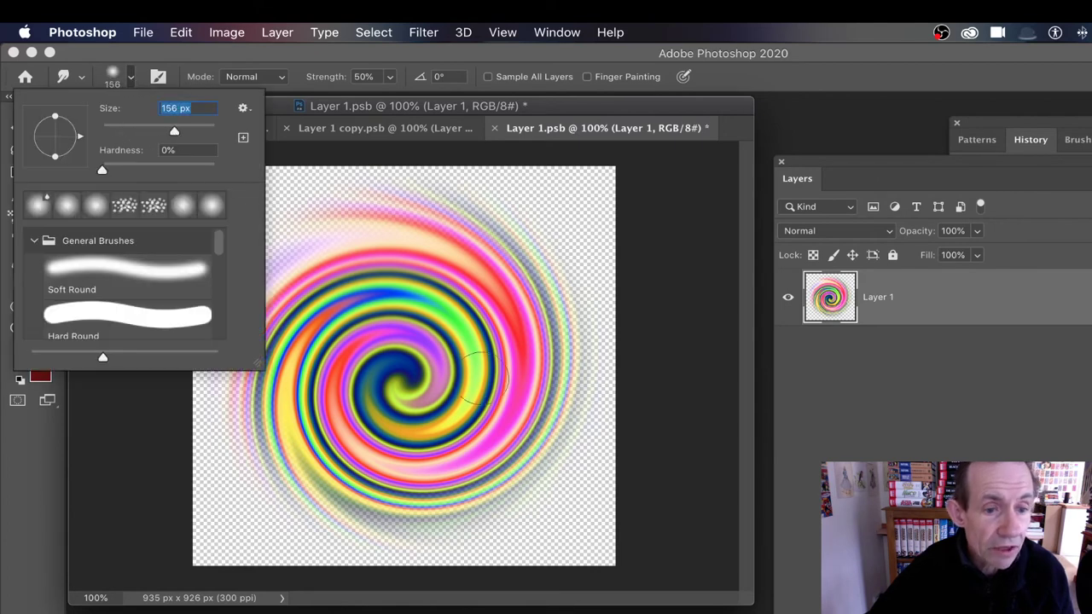
click(394, 366)
mouse_move(397, 362)
mouse_down()
mouse_move(365, 369)
mouse_move(401, 386)
mouse_up()
mouse_move(383, 243)
mouse_down()
mouse_move(320, 238)
mouse_move(331, 250)
mouse_move(392, 216)
mouse_move(336, 210)
mouse_up()
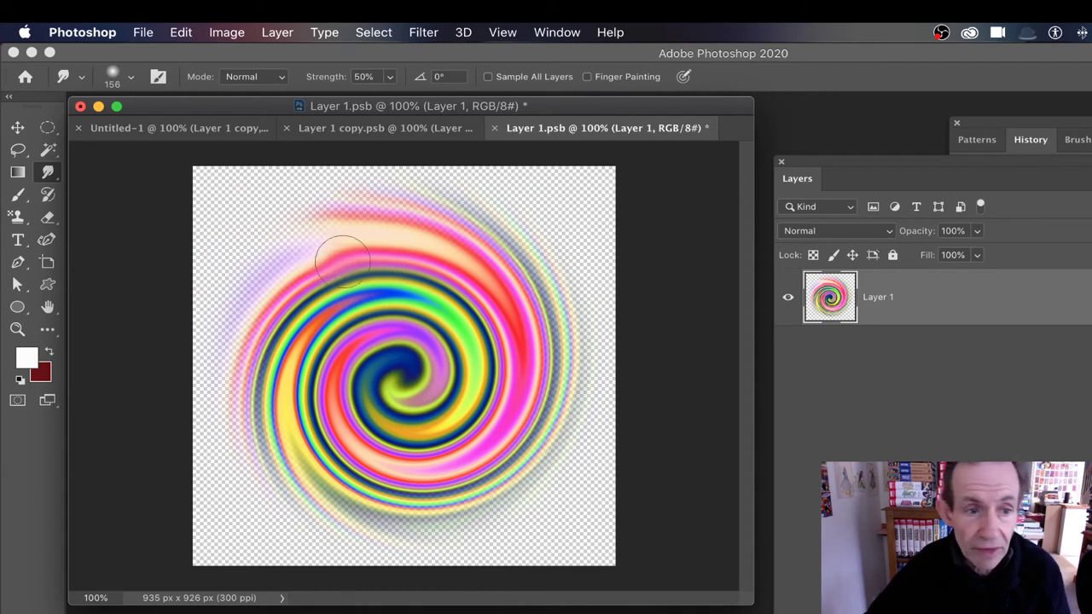
mouse_move(341, 251)
mouse_down()
mouse_move(334, 236)
mouse_move(335, 257)
mouse_move(329, 244)
mouse_move(312, 246)
mouse_move(319, 256)
mouse_up()
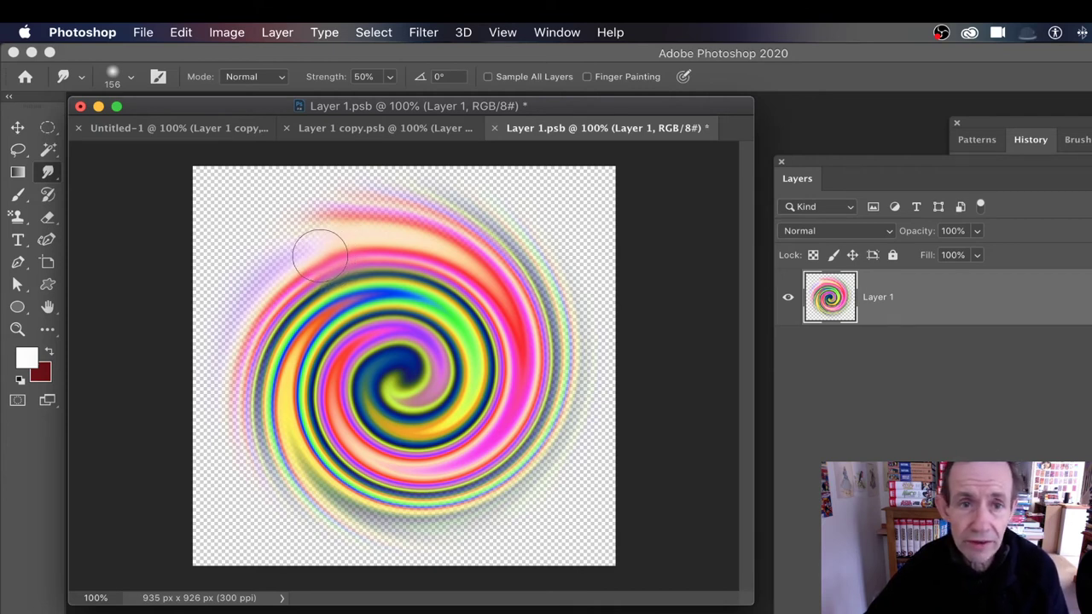
- Save and close Layer 1.psb and Layer 1 copy.psb to update the swirl in the main document
click(495, 128)
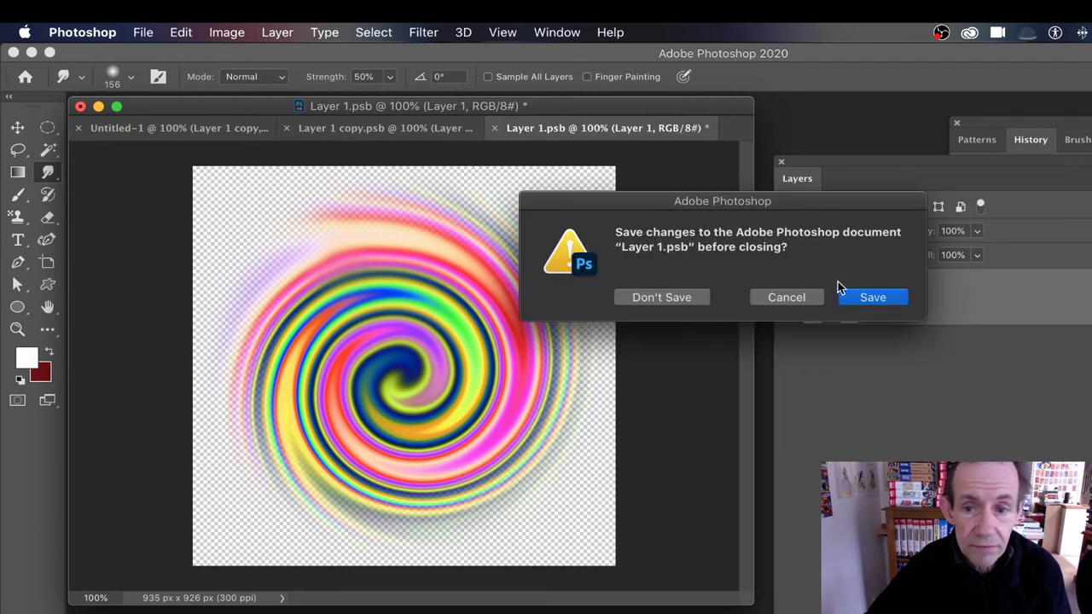
click(871, 297)
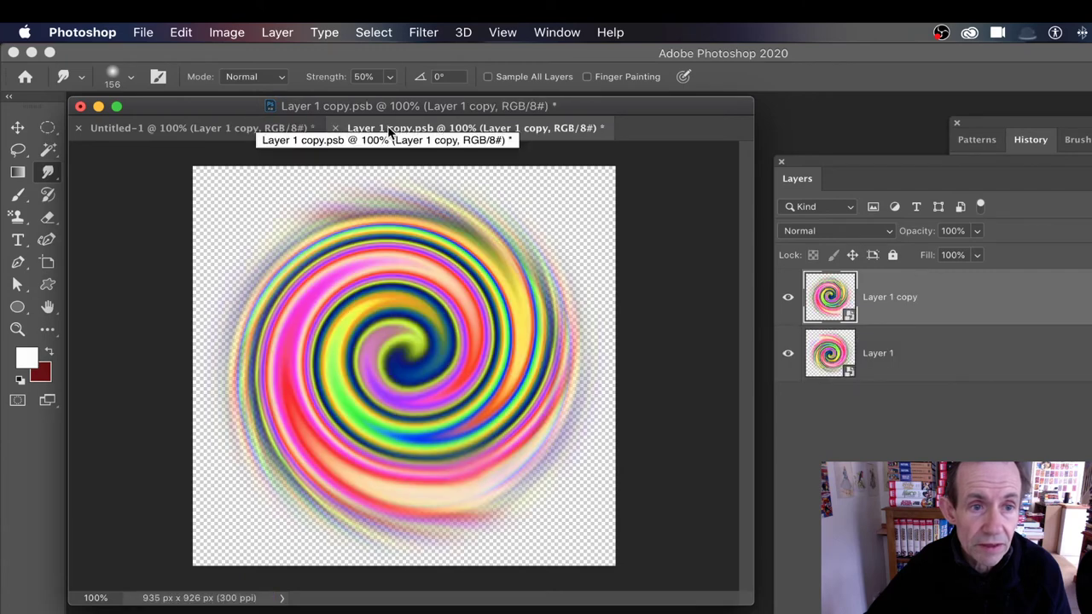
click(333, 129)
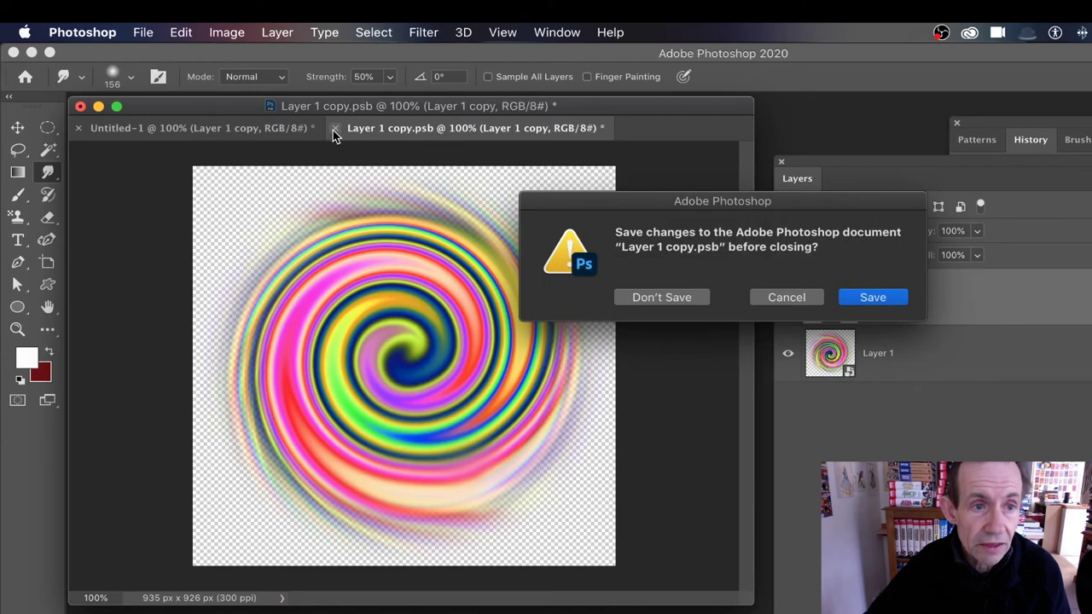
click(874, 297)
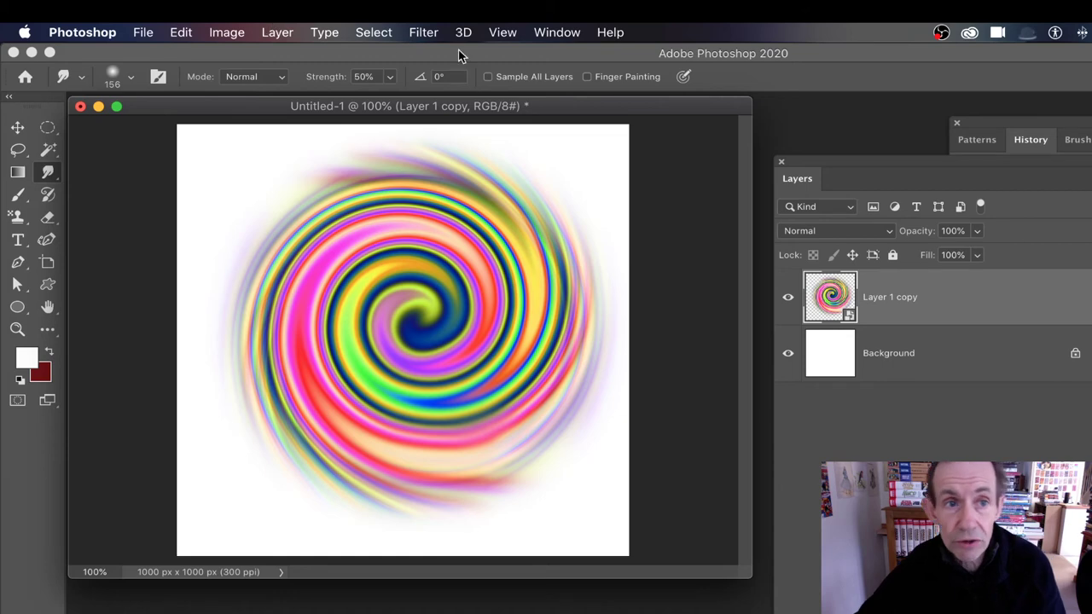
- Apply the Oil Paint filter twice to the combined swirl as smart filters, with stylization 9.5, cleanliness 9.4 and scale 5.8
click(412, 34)
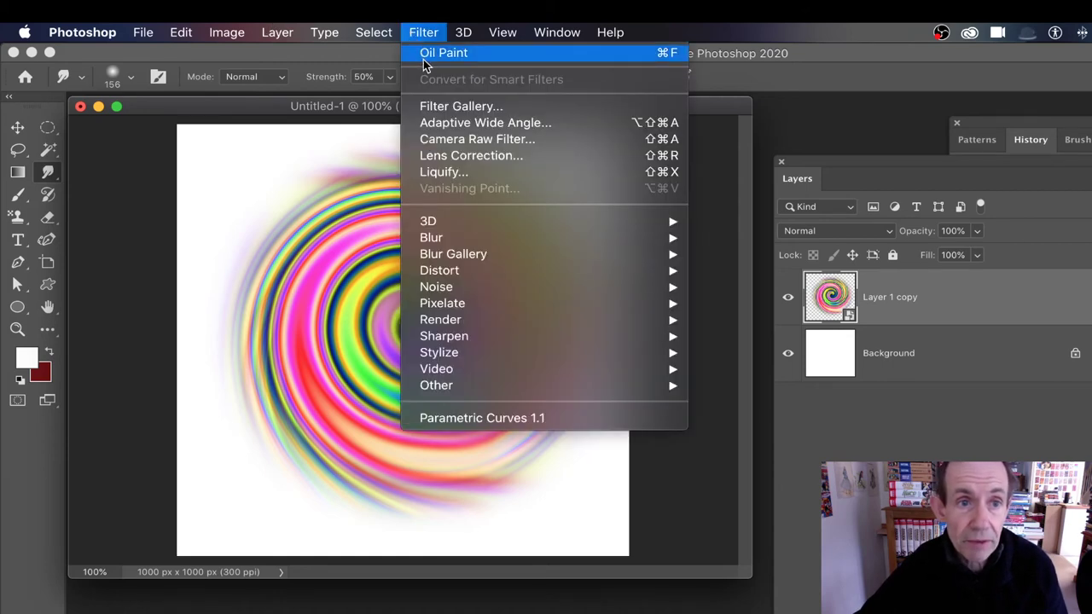
click(425, 59)
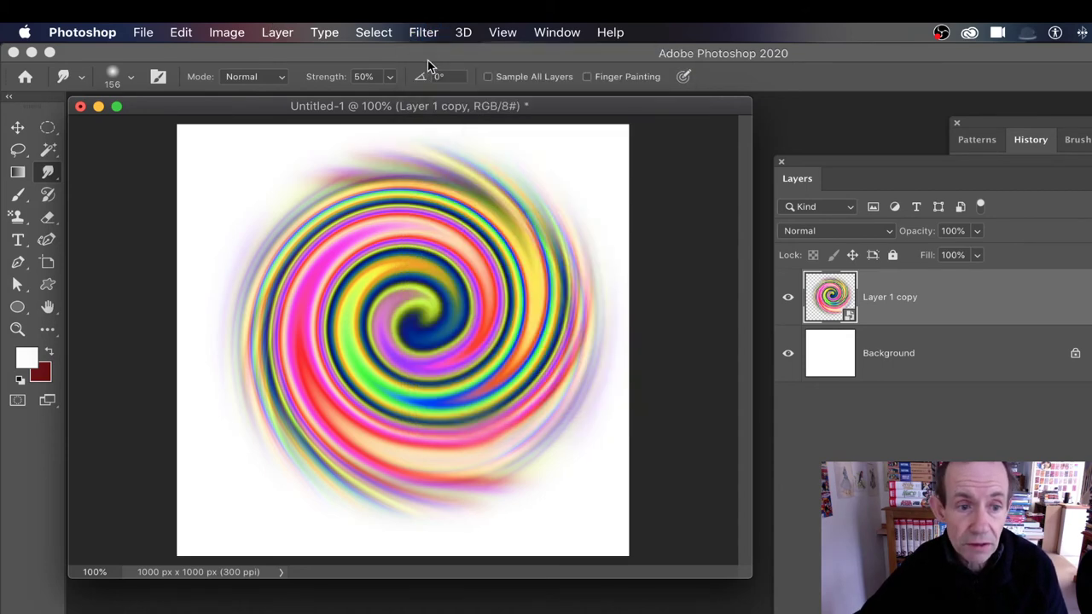
click(772, 128)
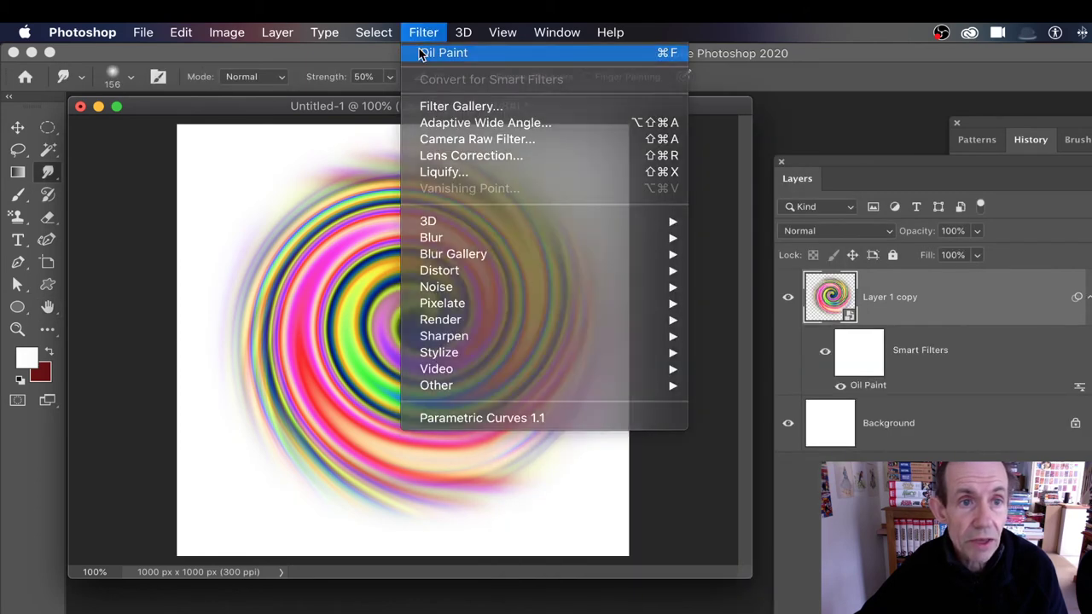
click(419, 49)
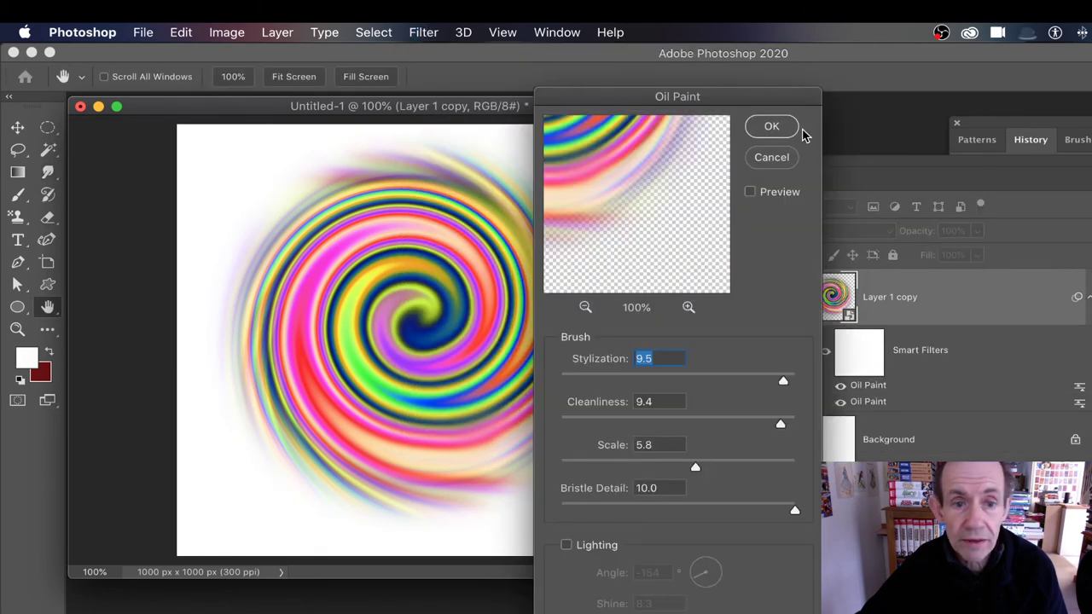
click(771, 127)
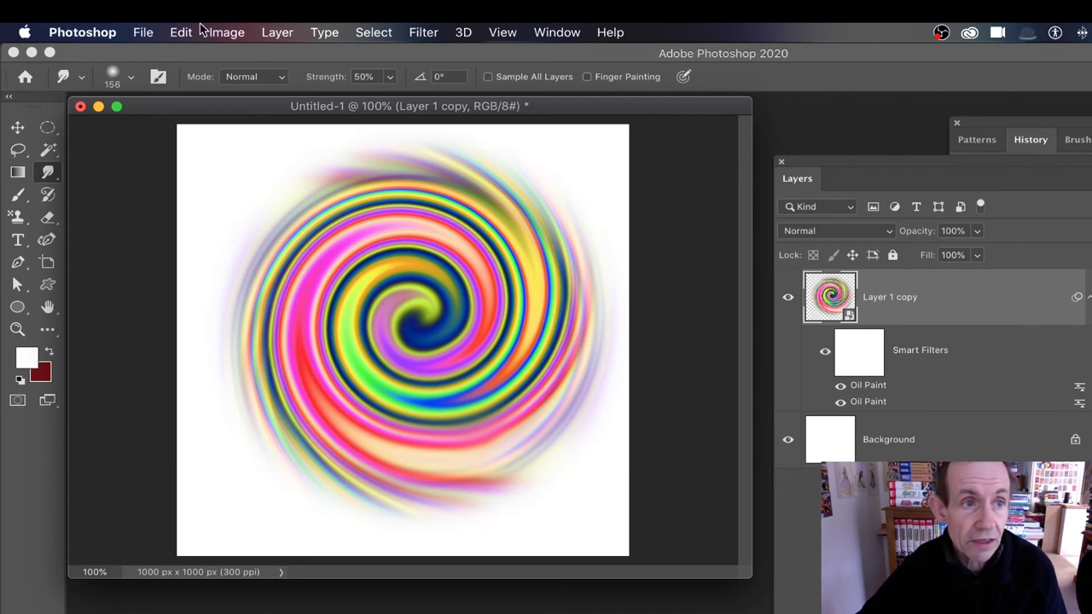
- Convert the combined swirl to monochrome with a Black & White adjustment, lowering the reds to darken those bands
click(227, 32)
mouse_move(246, 79)
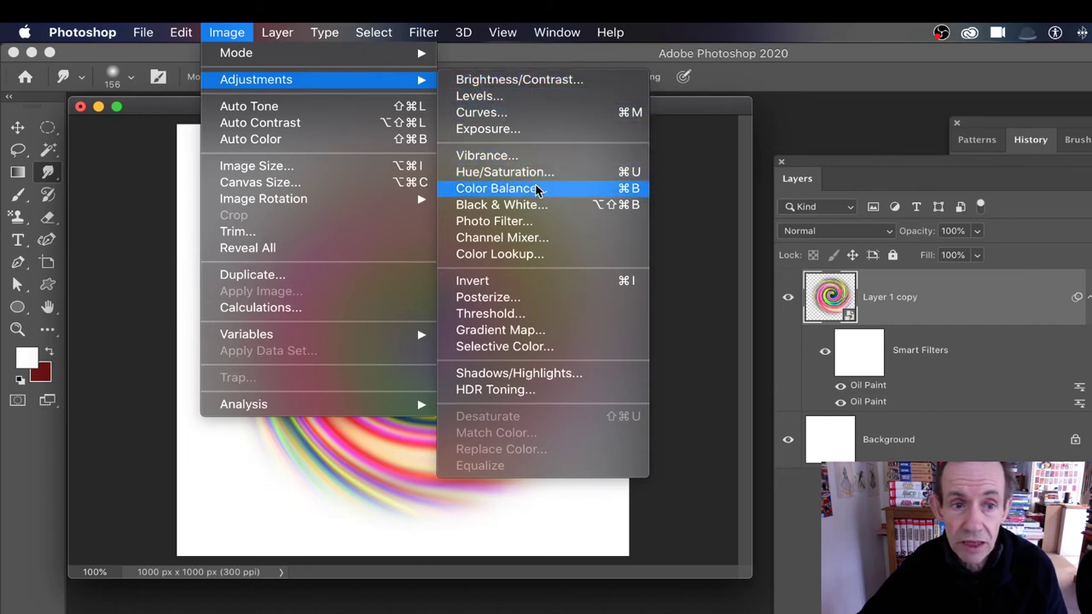
click(537, 212)
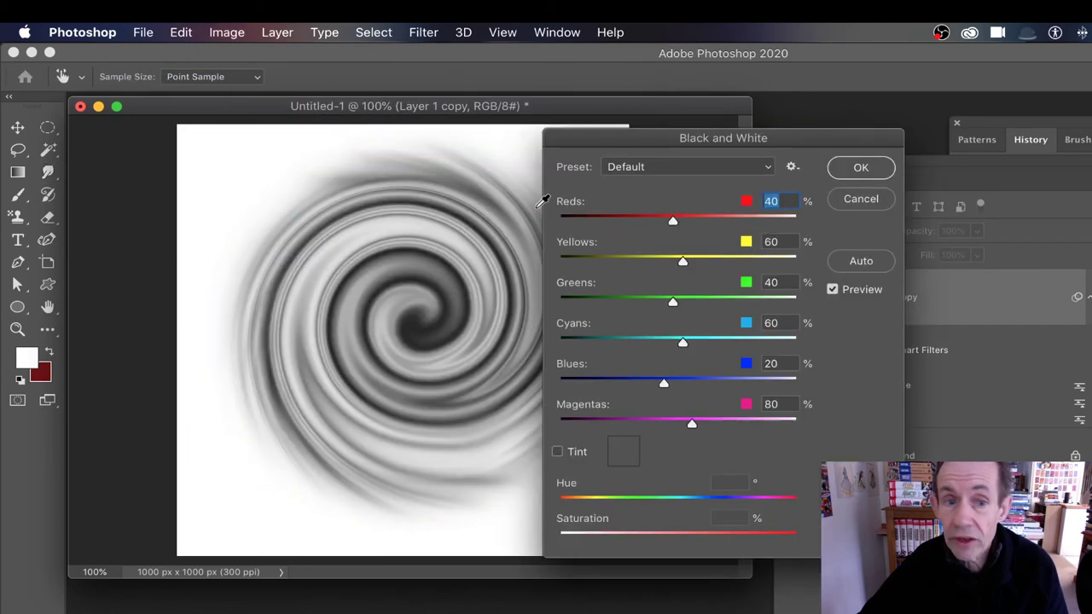
drag(668, 219, 612, 218)
click(857, 169)
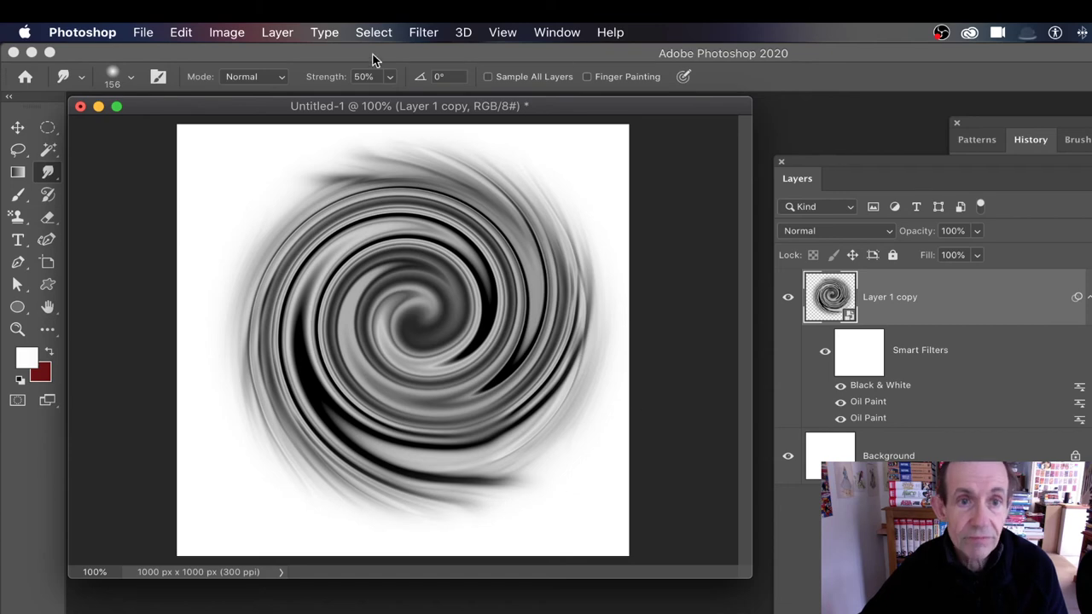
- Colorize the monochrome swirl blue with Hue/Saturation, using hue 218 and saturation 78
click(246, 34)
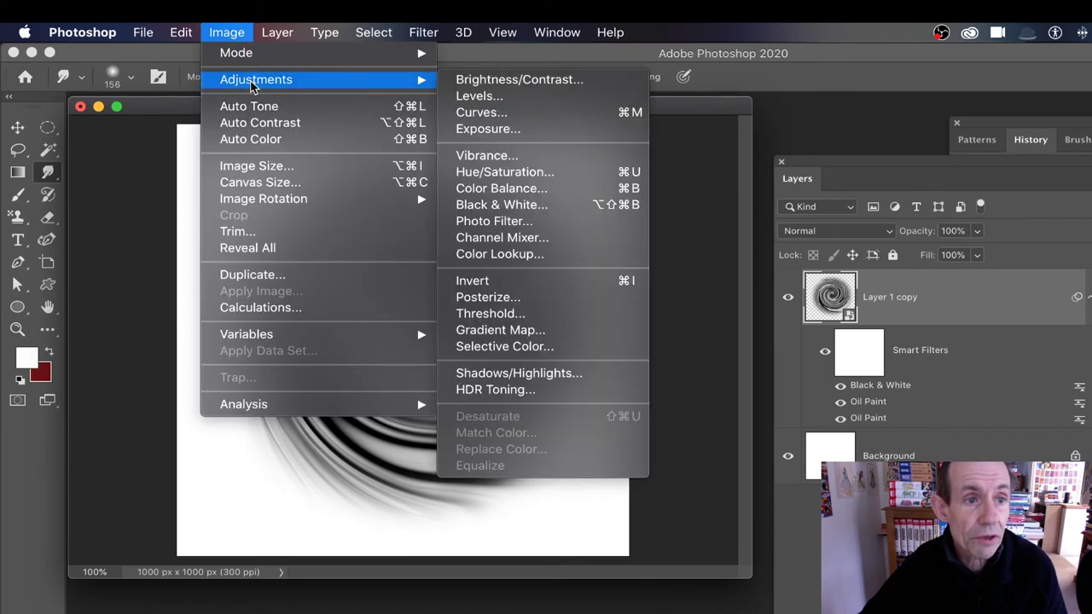
click(505, 173)
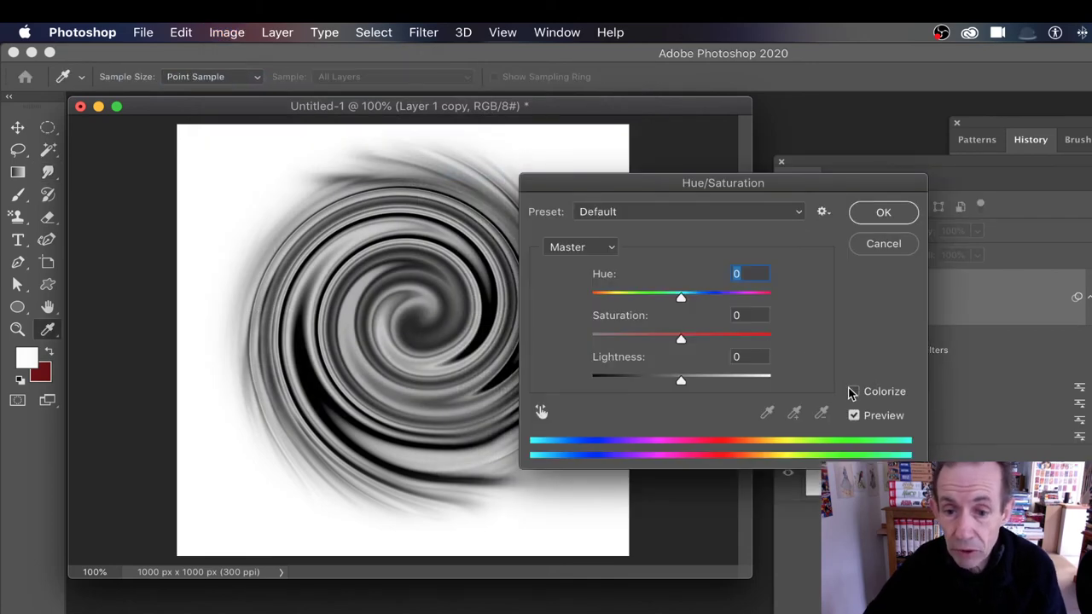
click(853, 393)
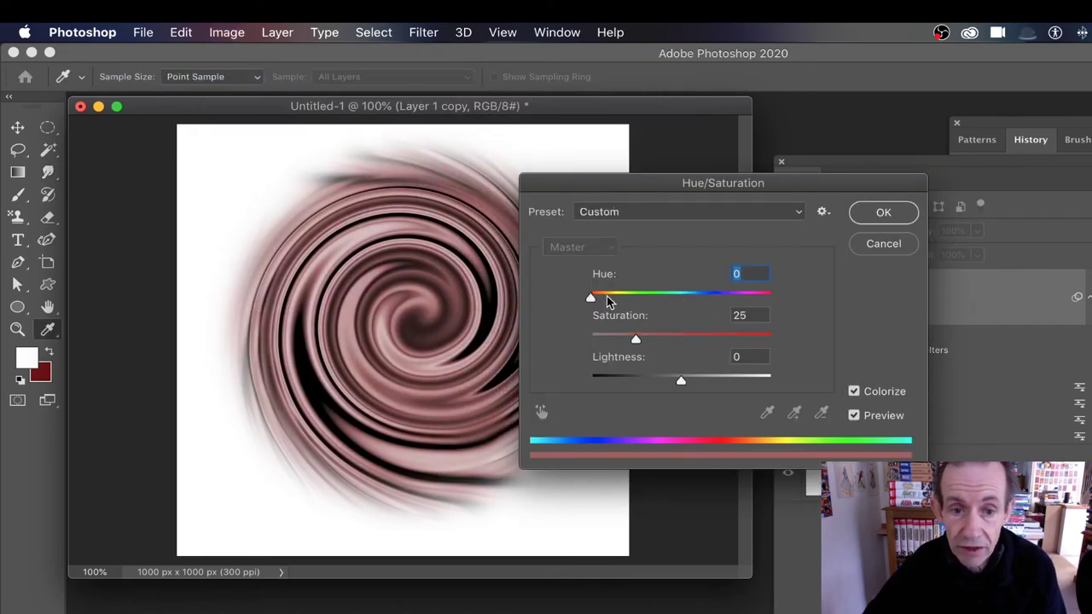
drag(606, 296, 651, 297)
drag(635, 338, 726, 341)
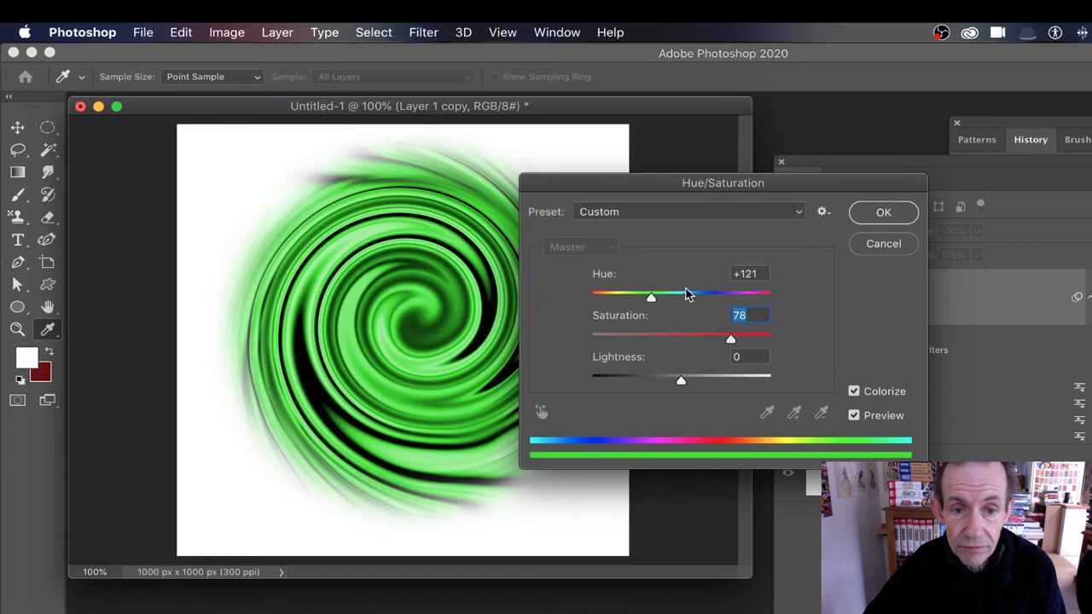
mouse_move(689, 295)
mouse_down()
mouse_move(711, 298)
mouse_move(700, 301)
mouse_up()
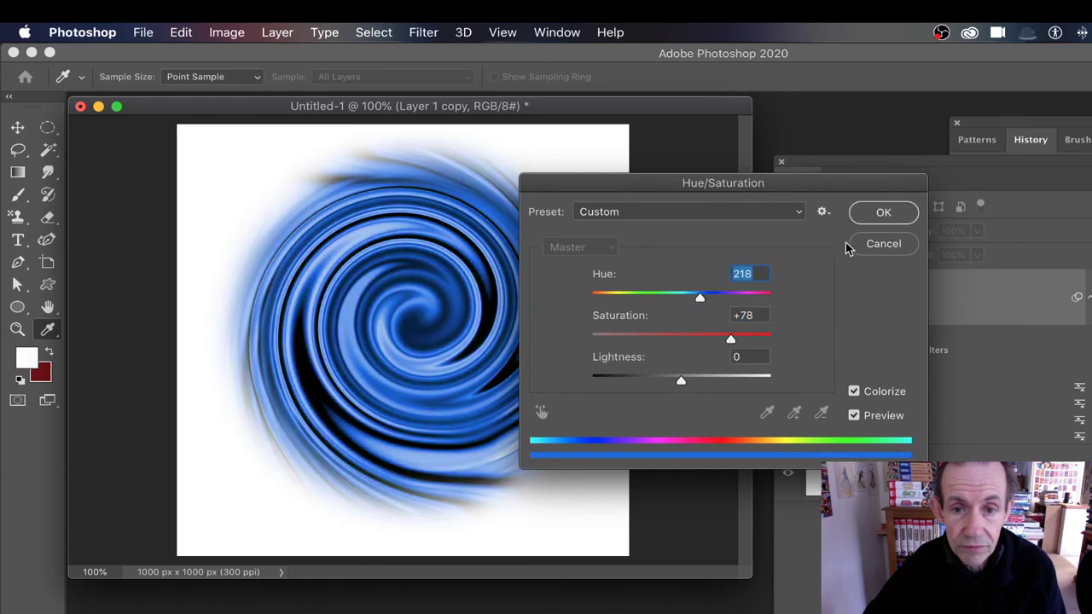
click(883, 214)
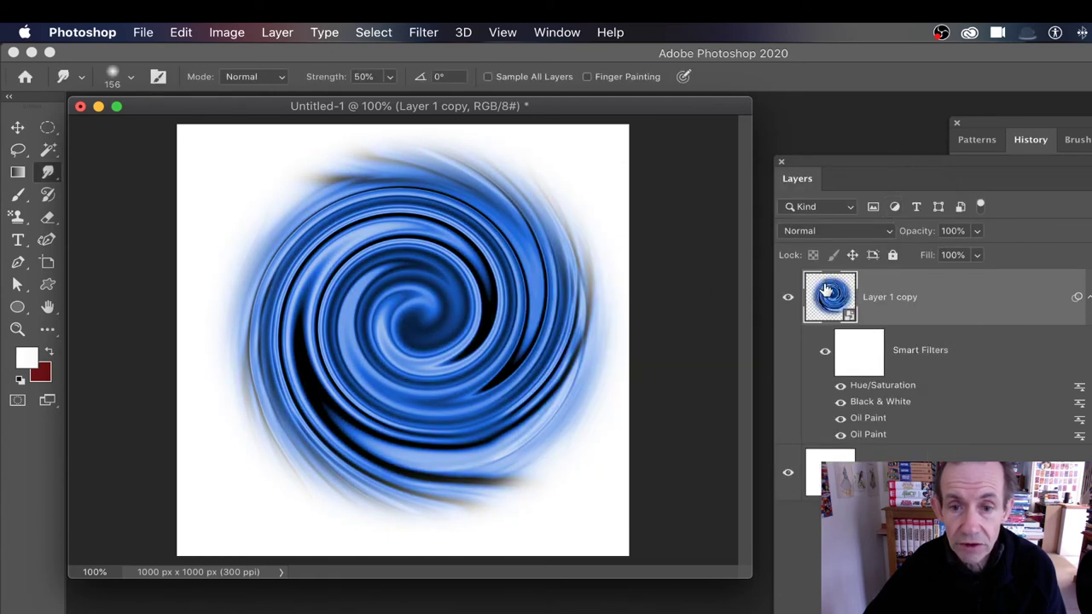
- Move the blue swirl to the canvas's upper-left corner and place a duplicate of it toward the lower right
key(v)
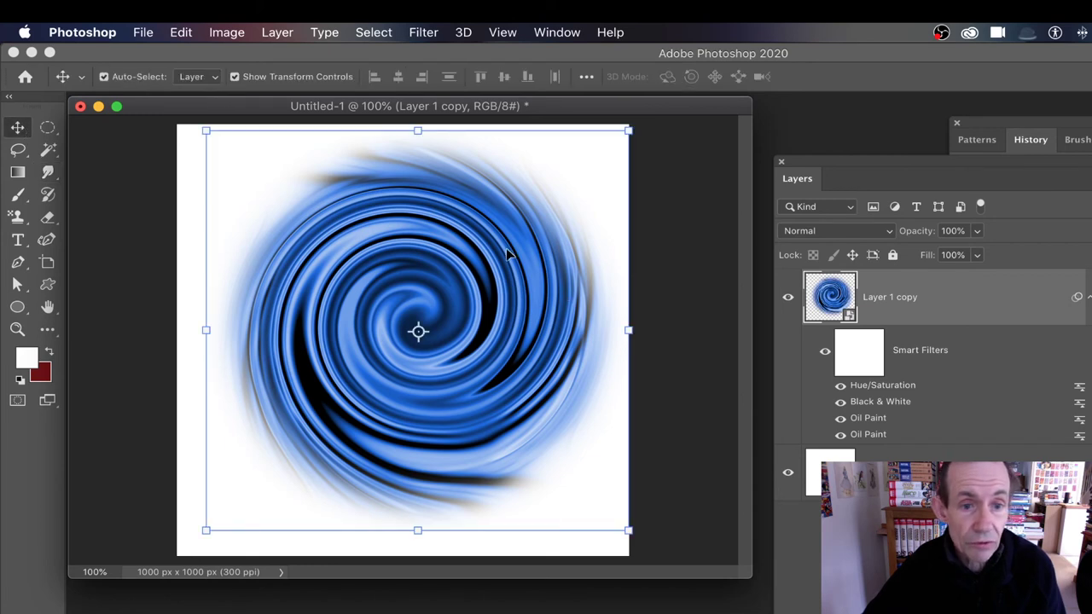
drag(506, 248, 348, 164)
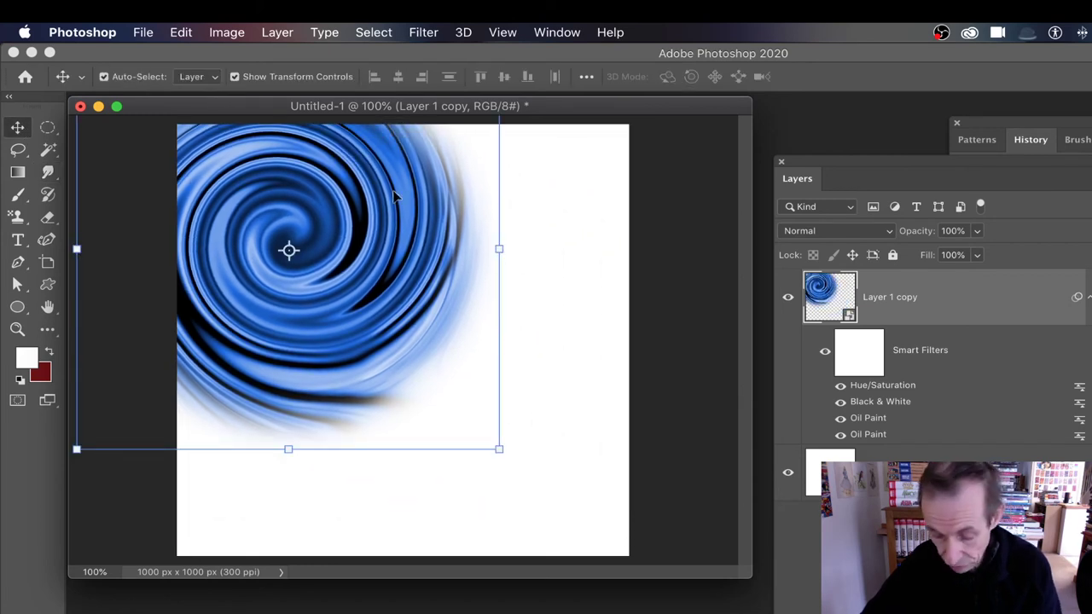
click(268, 33)
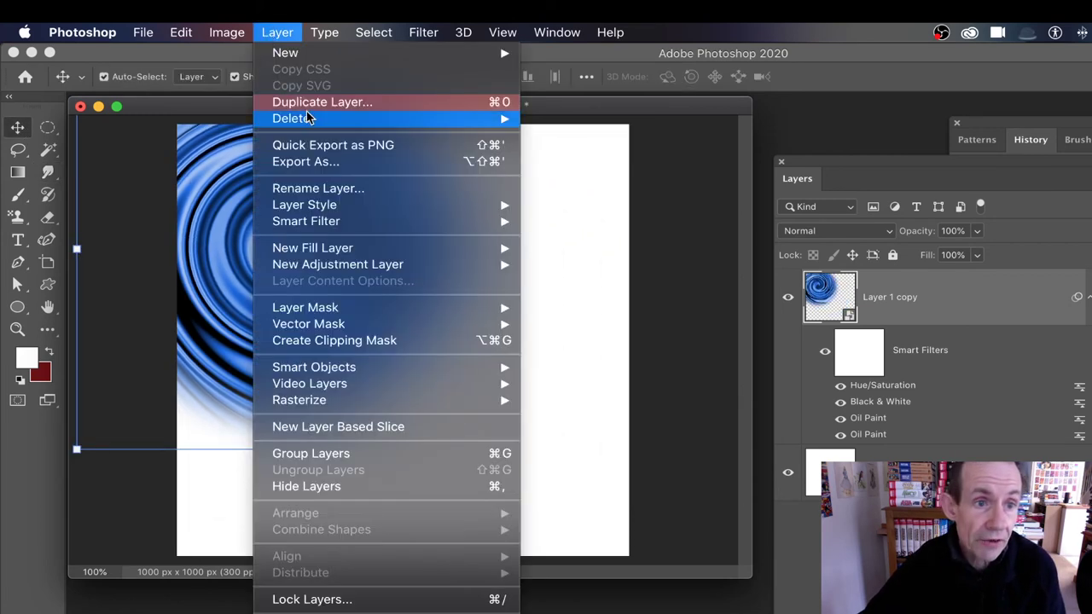
click(229, 195)
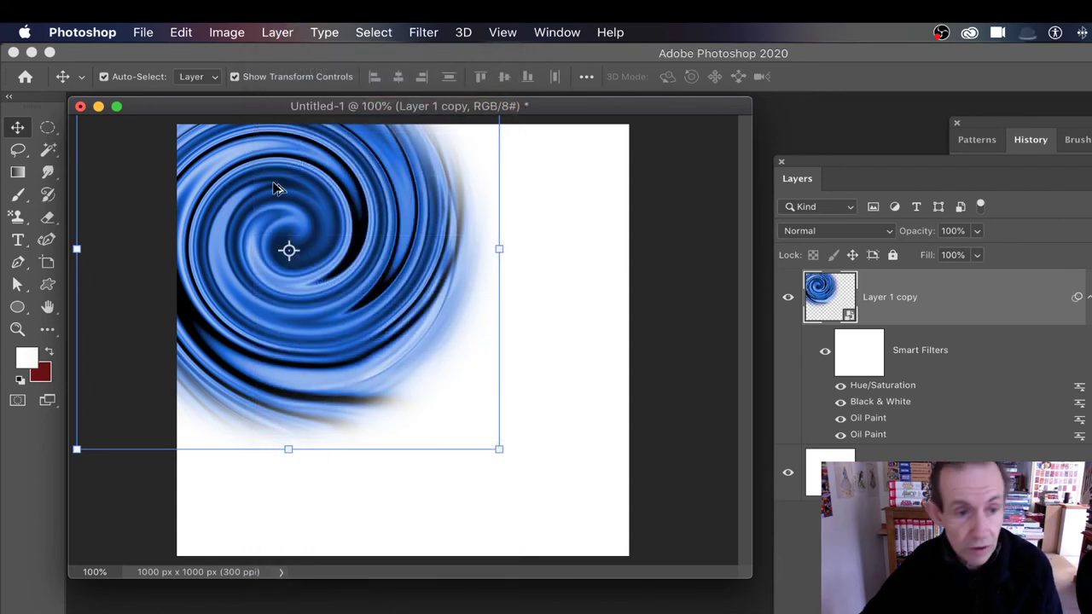
drag(277, 188, 472, 319)
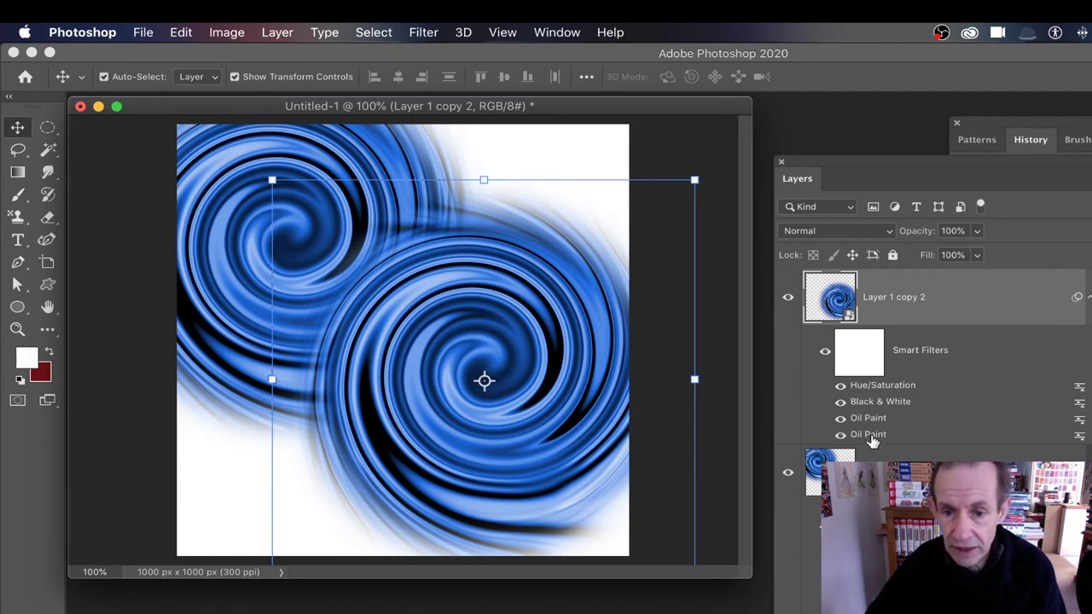
- Recolor the lower-right swirl pink with hue 333 in its Hue/Saturation filter and place a duplicate at the canvas's upper right
double_click(883, 386)
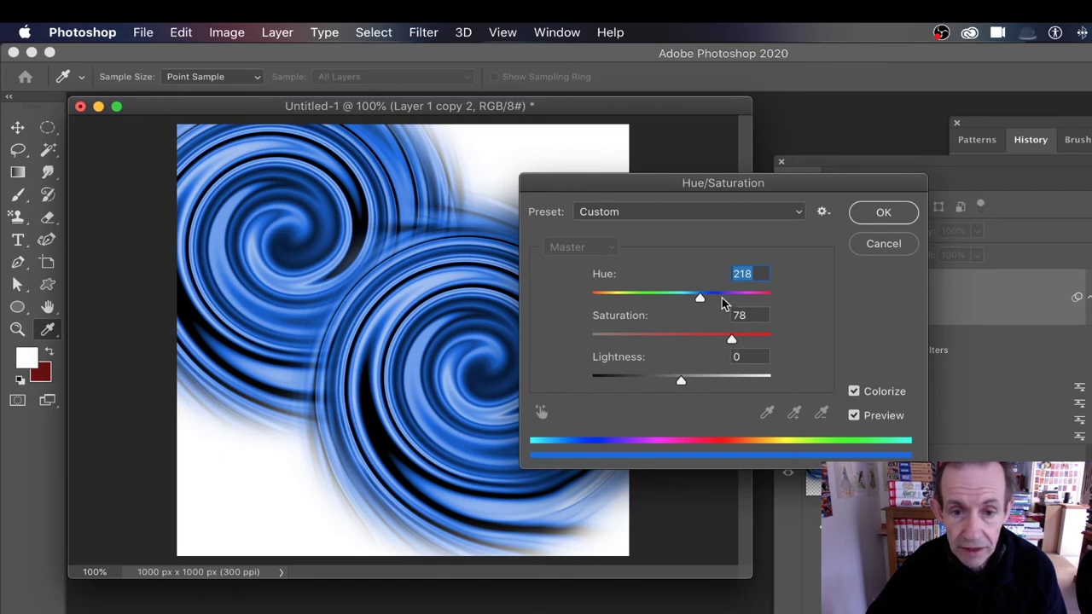
drag(722, 299, 758, 299)
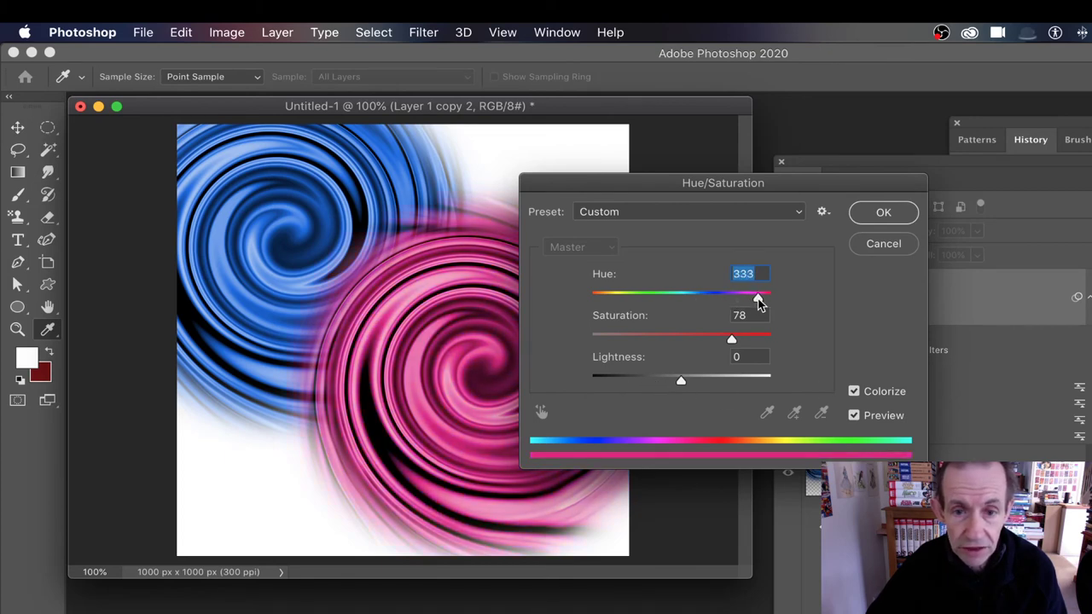
click(887, 214)
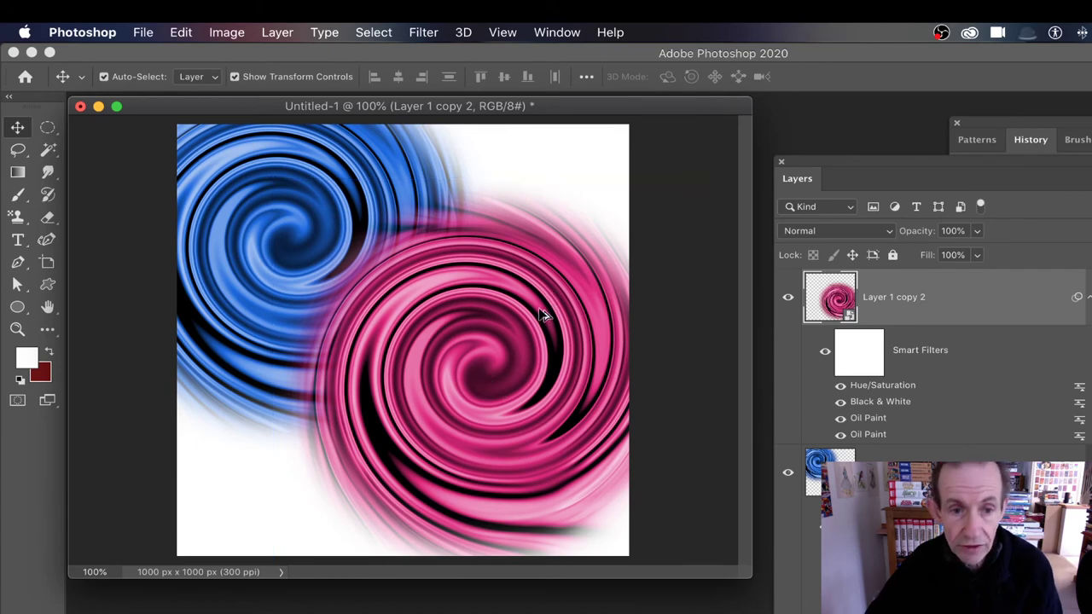
drag(548, 308, 652, 148)
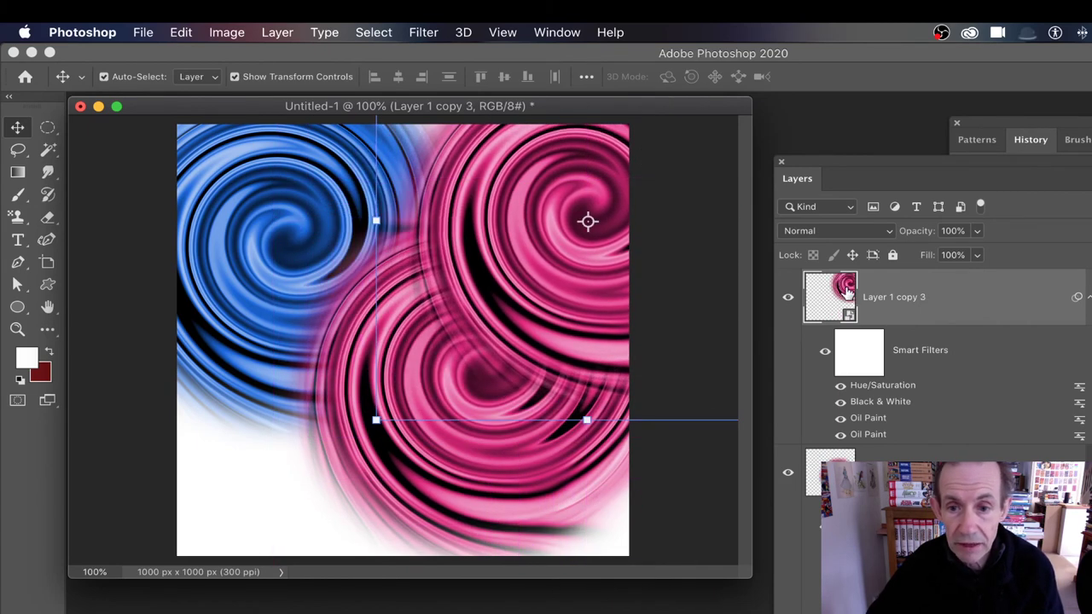
- Open the contents of the upper-right swirl's smart object and select both of its layers
double_click(847, 292)
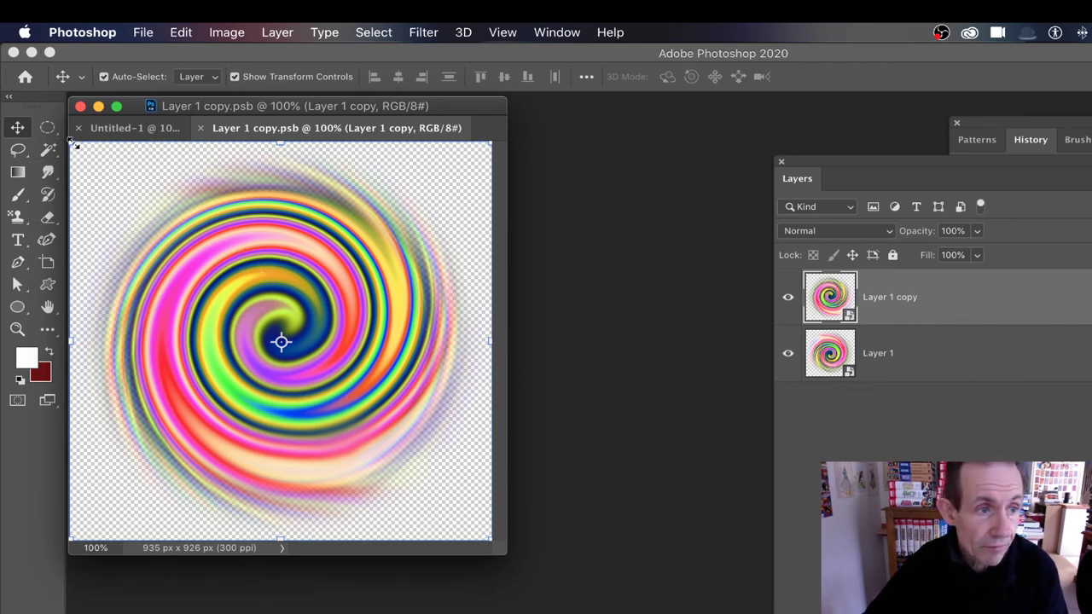
drag(149, 209, 230, 269)
key(super+z)
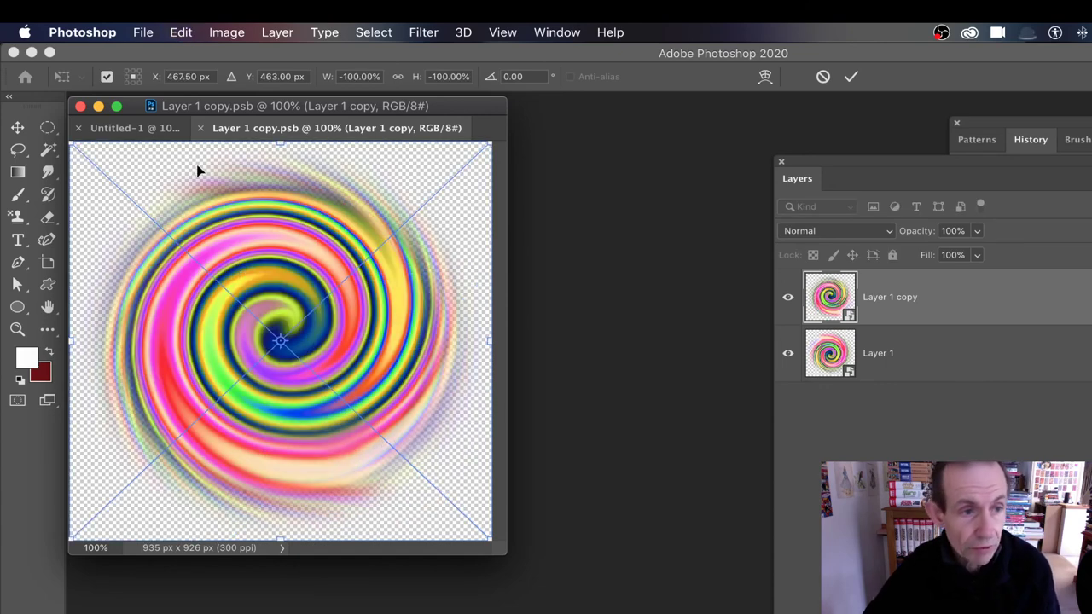
shift+click(840, 356)
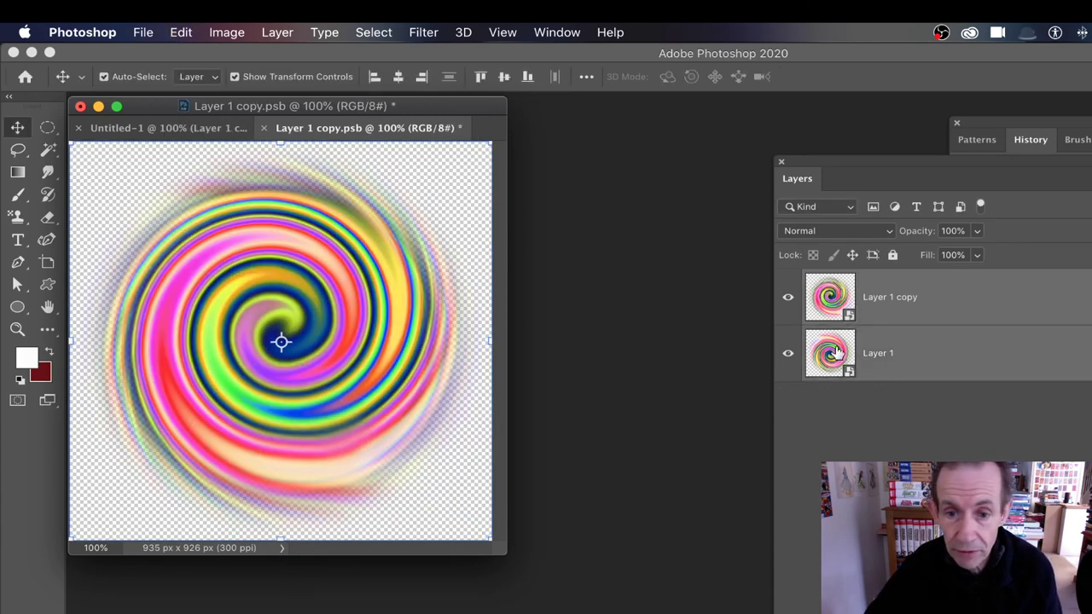
- Scale both layers to about 70%, center them, rotate them about 47.4°, and save and close the smart object
drag(71, 145, 194, 261)
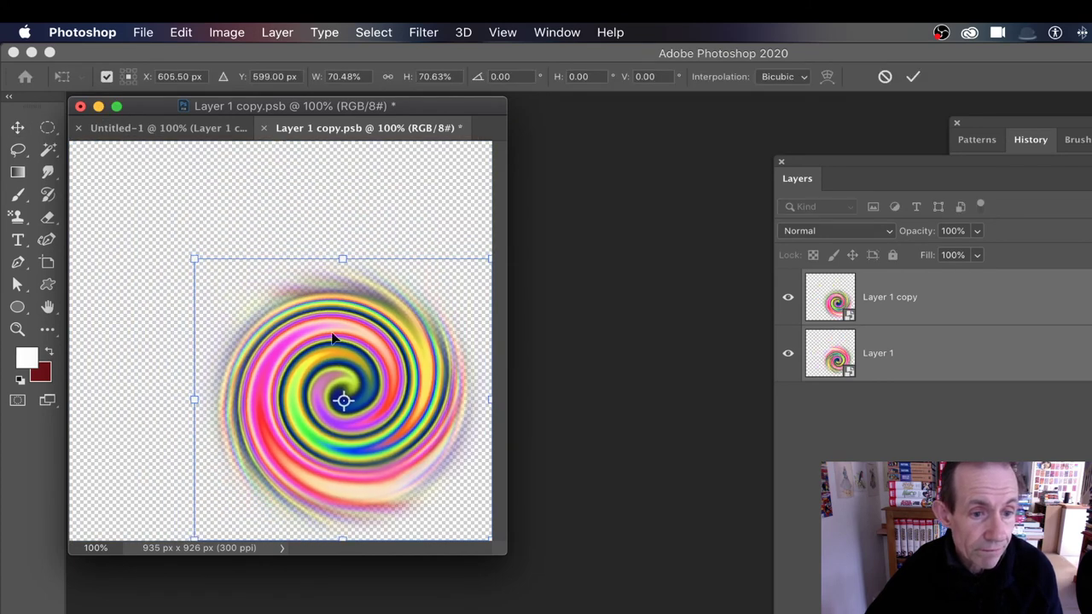
drag(270, 275, 195, 205)
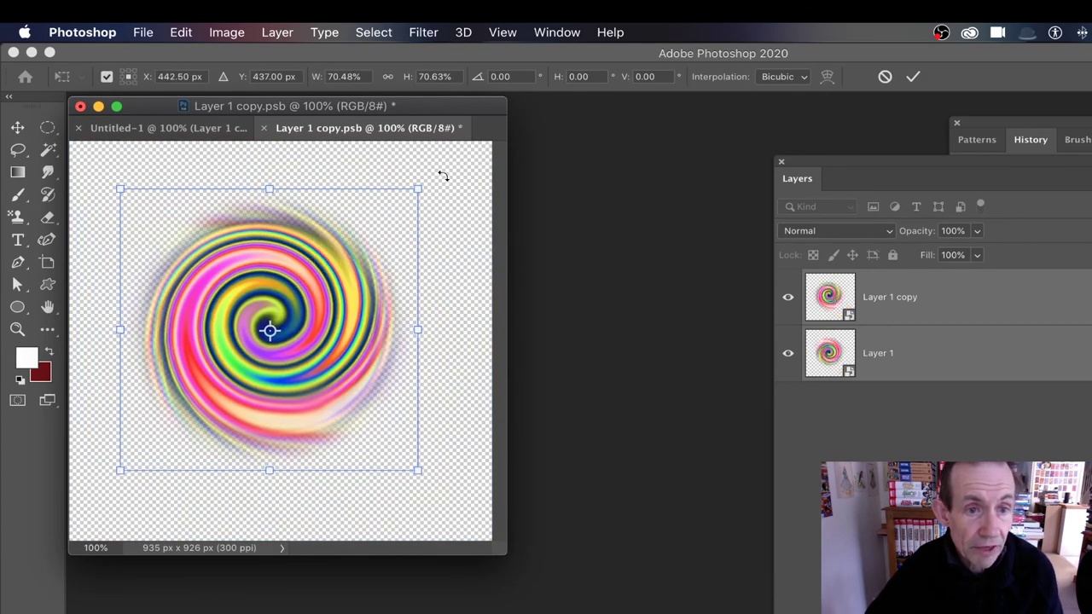
drag(442, 175, 441, 344)
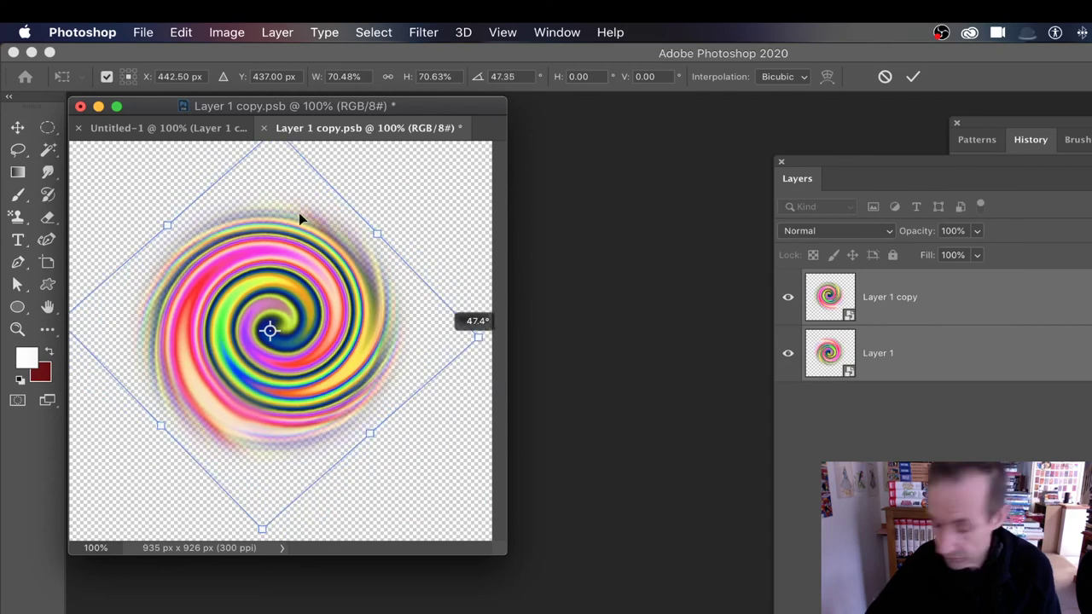
key(Return)
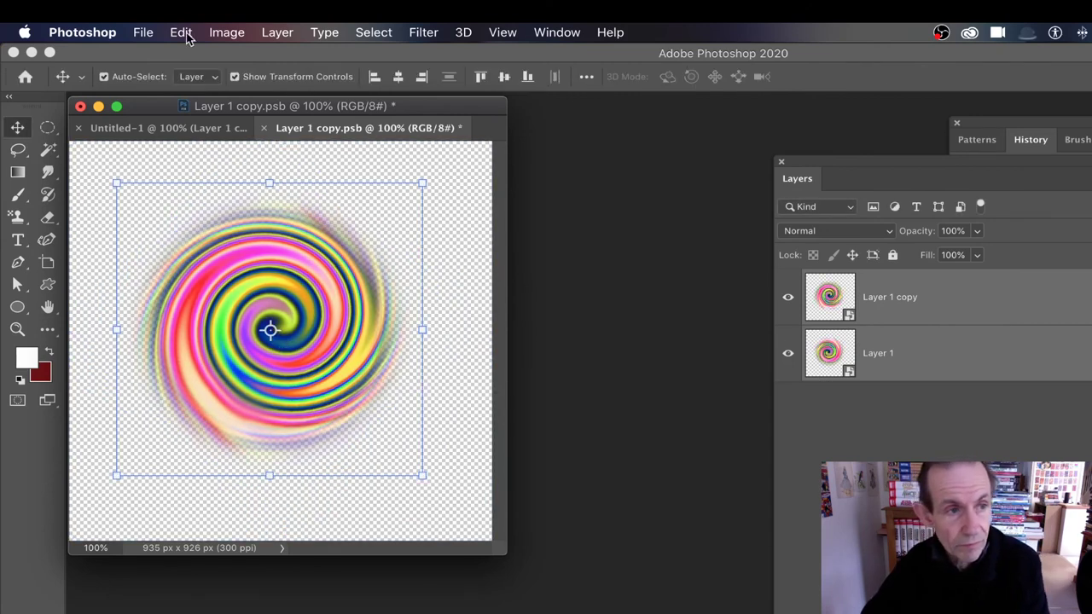
click(264, 129)
click(889, 305)
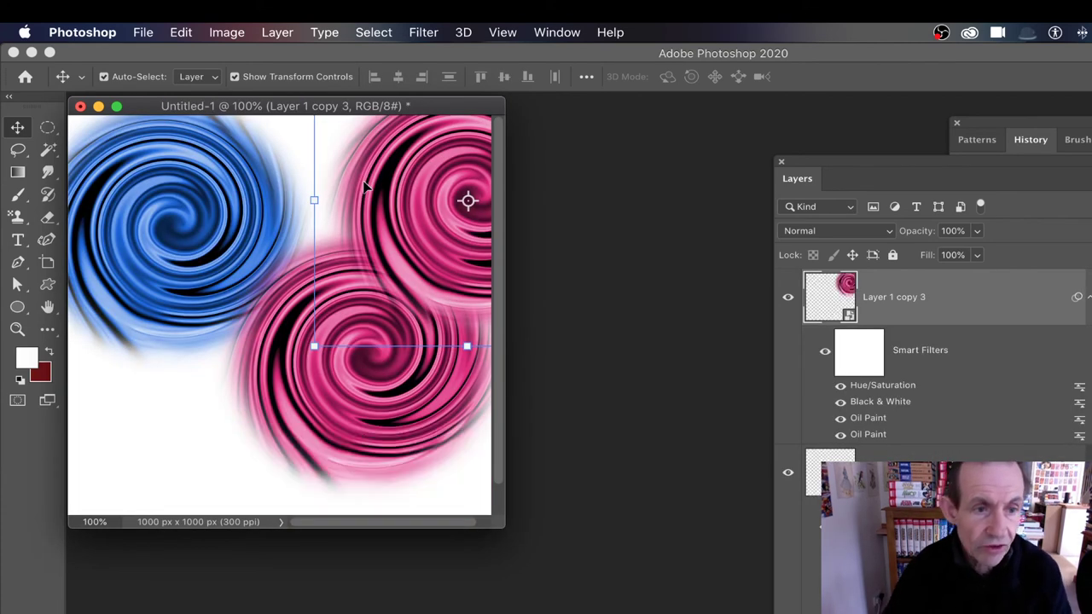
- Recolor the upper-right swirl green through its Hue/Saturation filter, and reposition the green and lower pink swirls into a close trio with the blue one
drag(365, 421, 340, 464)
click(442, 201)
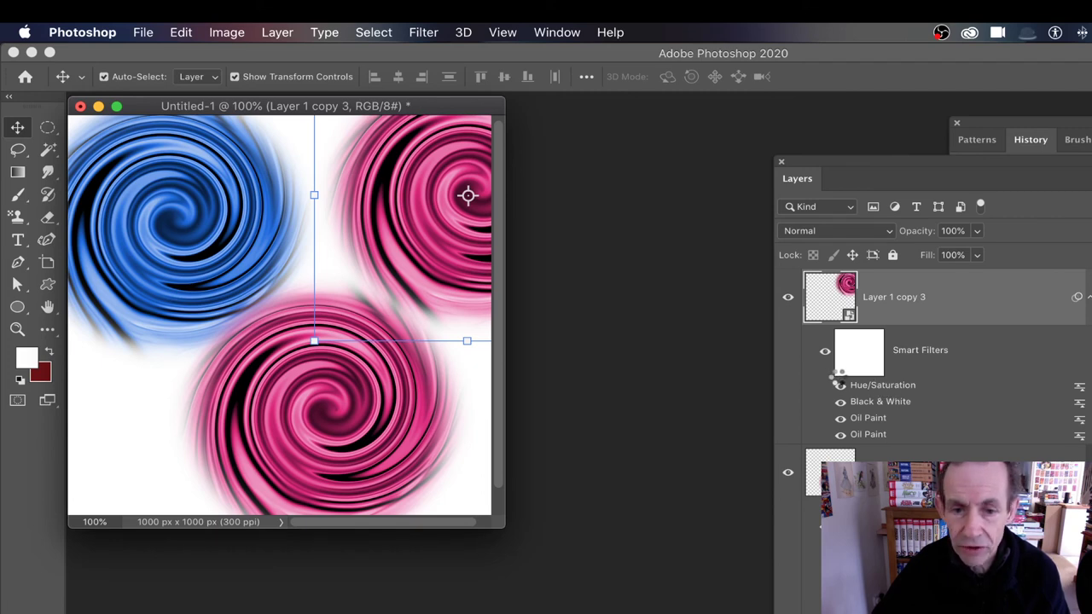
double_click(879, 386)
drag(756, 297, 648, 298)
click(884, 213)
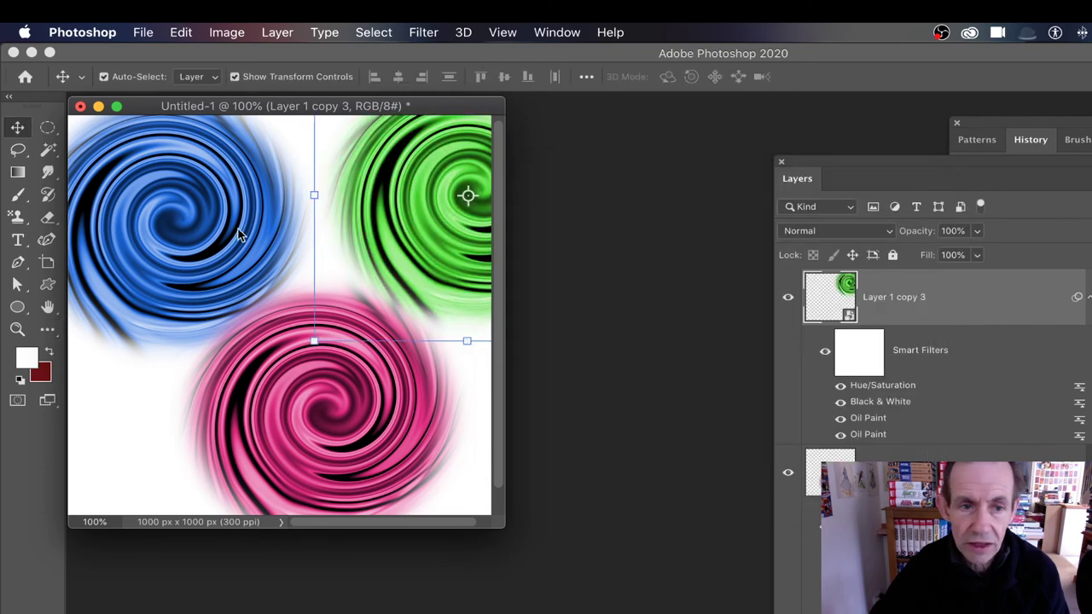
drag(420, 188, 346, 217)
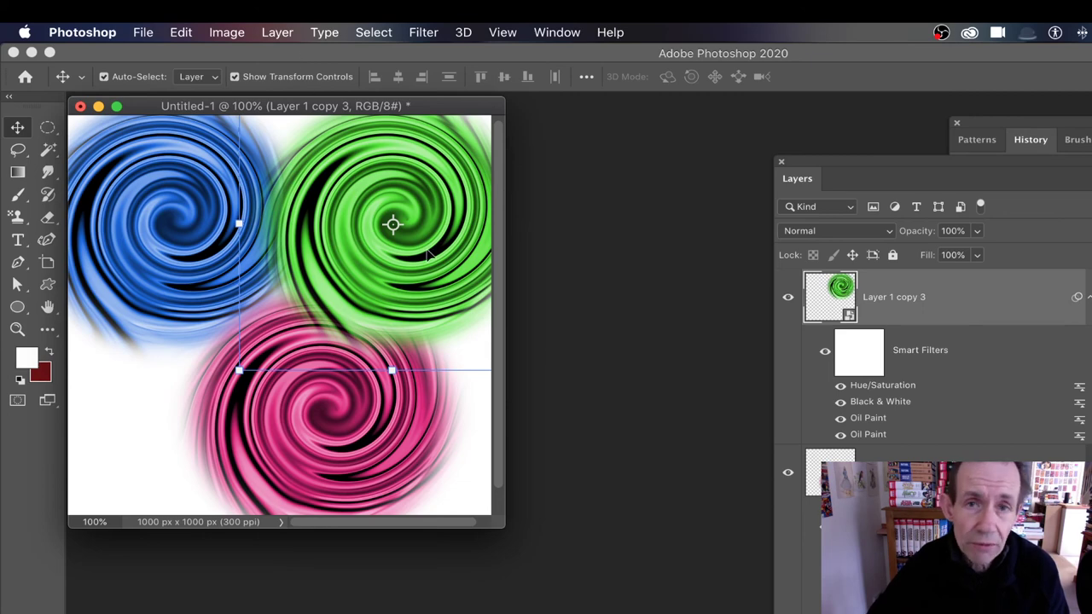
- Add a Bevel & Emboss layer style to the green swirl with depth 147% and size 24 px
click(282, 32)
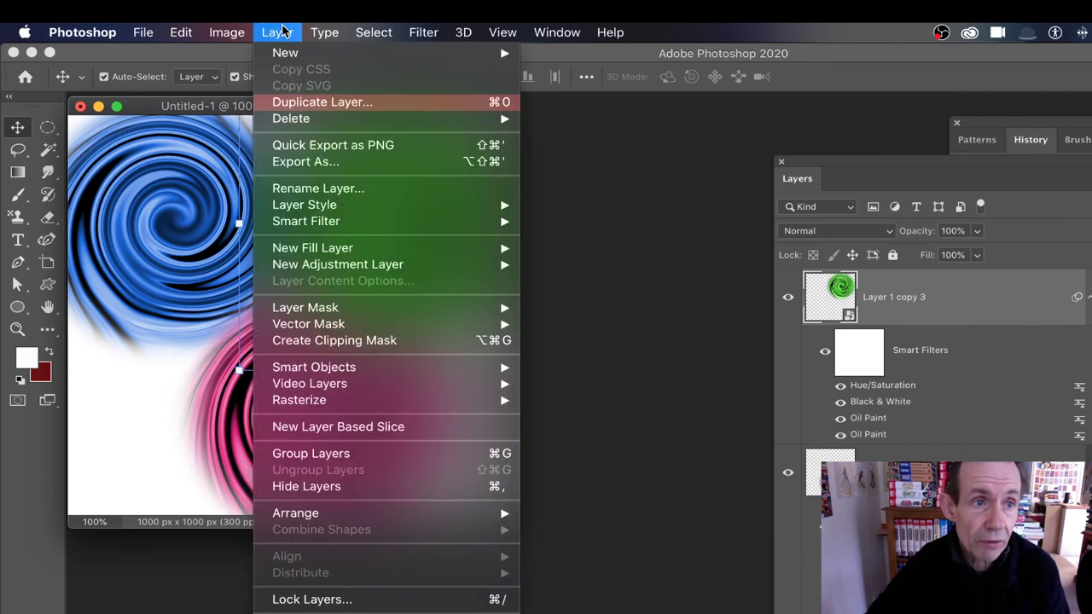
mouse_move(324, 205)
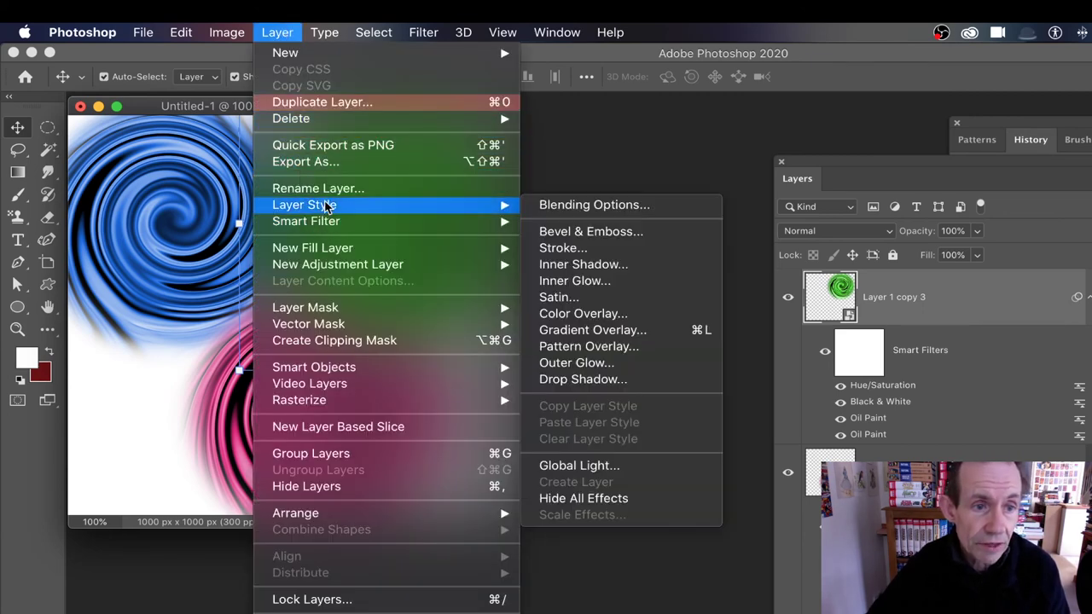
click(611, 231)
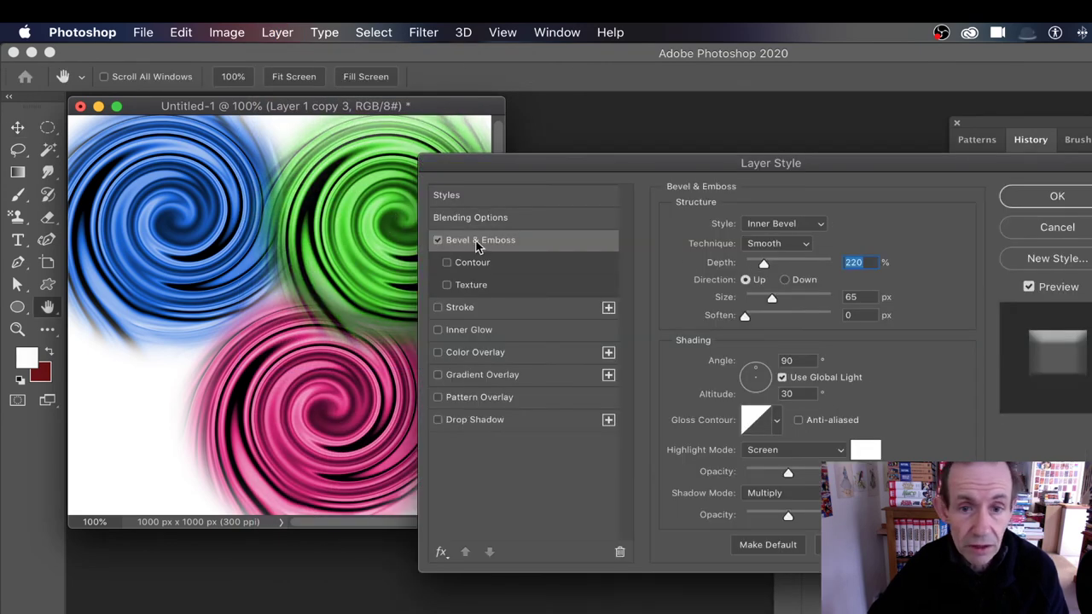
drag(763, 263, 757, 264)
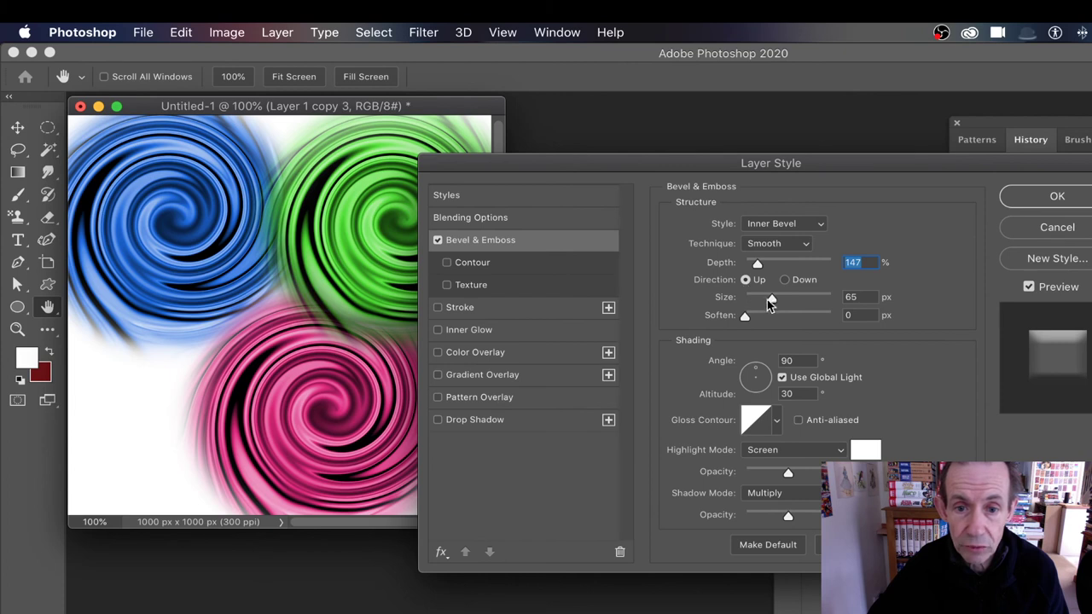
drag(770, 305, 764, 348)
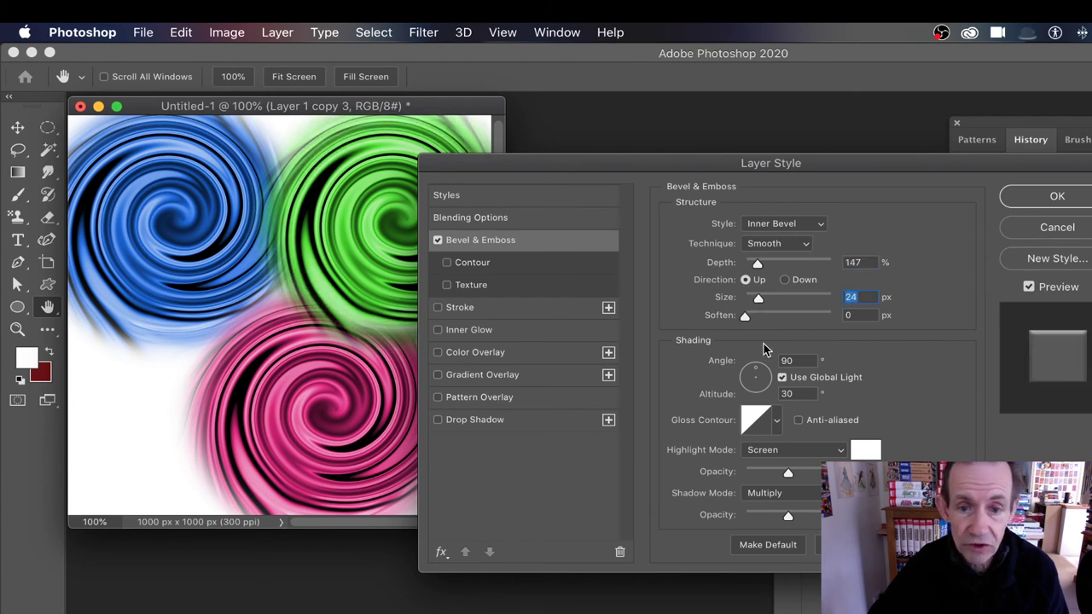
- Add a drop shadow to the green swirl with opacity 21%, angle 157°, distance 92 px, spread 13% and size 7 px
click(475, 422)
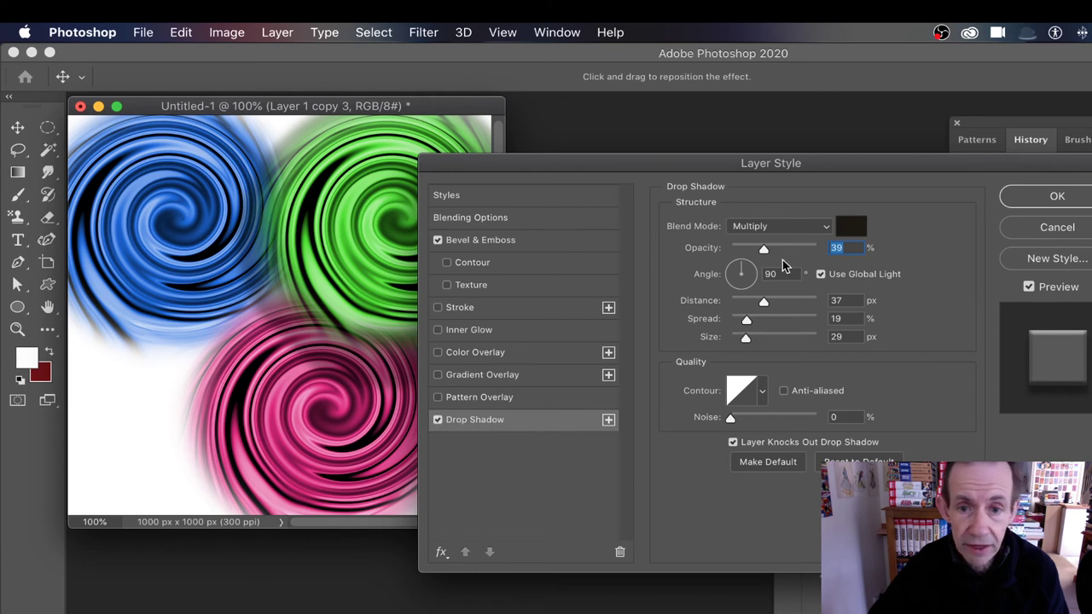
drag(764, 248, 799, 247)
drag(764, 301, 737, 340)
click(744, 339)
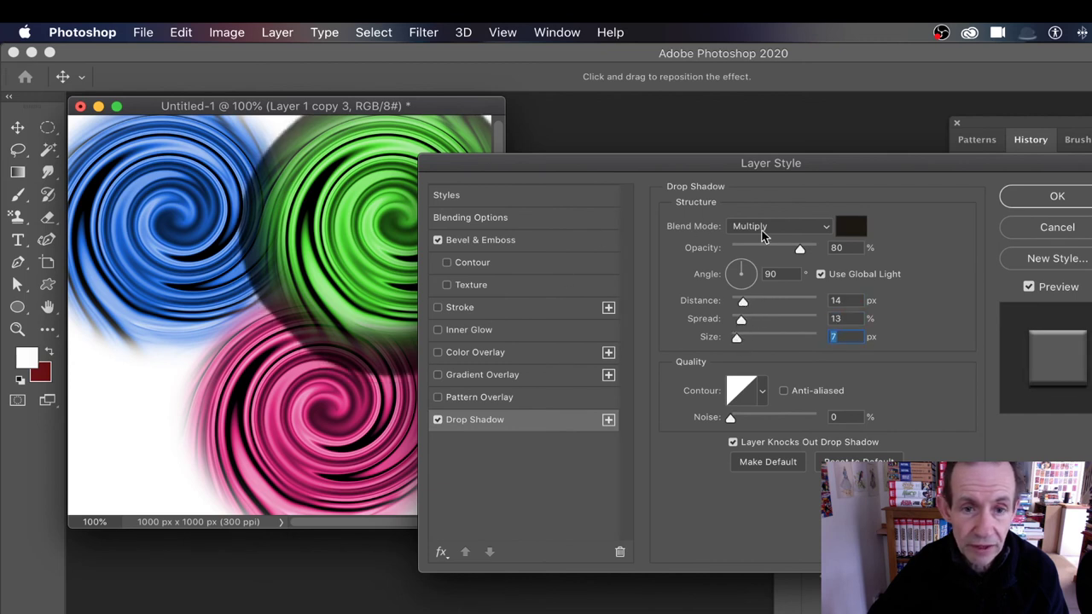
drag(802, 254, 748, 249)
drag(283, 143, 329, 159)
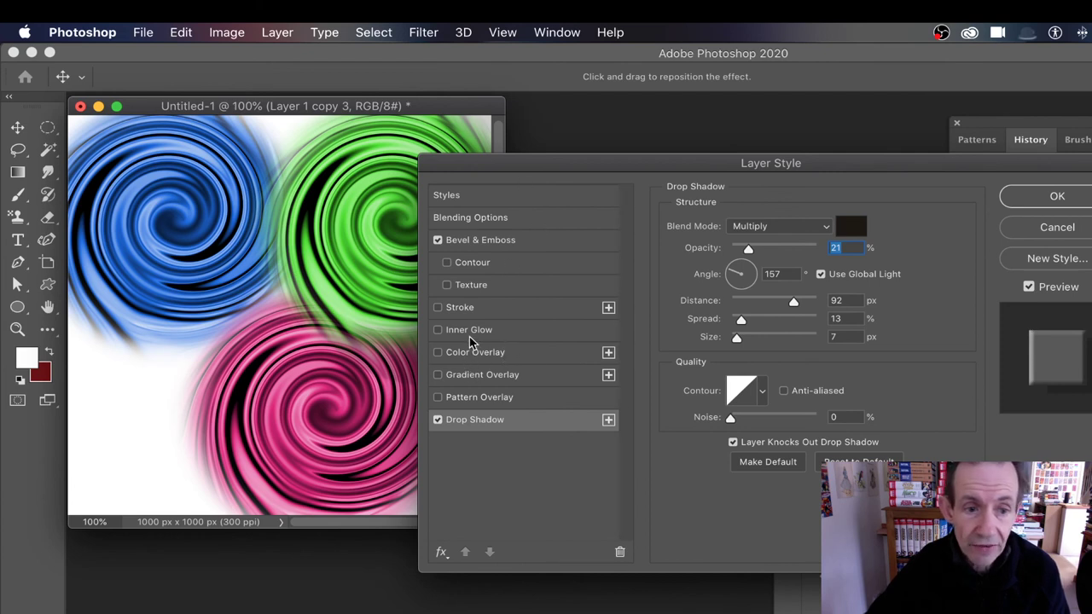
- Add a radial Gradient Overlay to the green swirl, trying the Darken and Overlay blend modes before choosing Difference
click(481, 378)
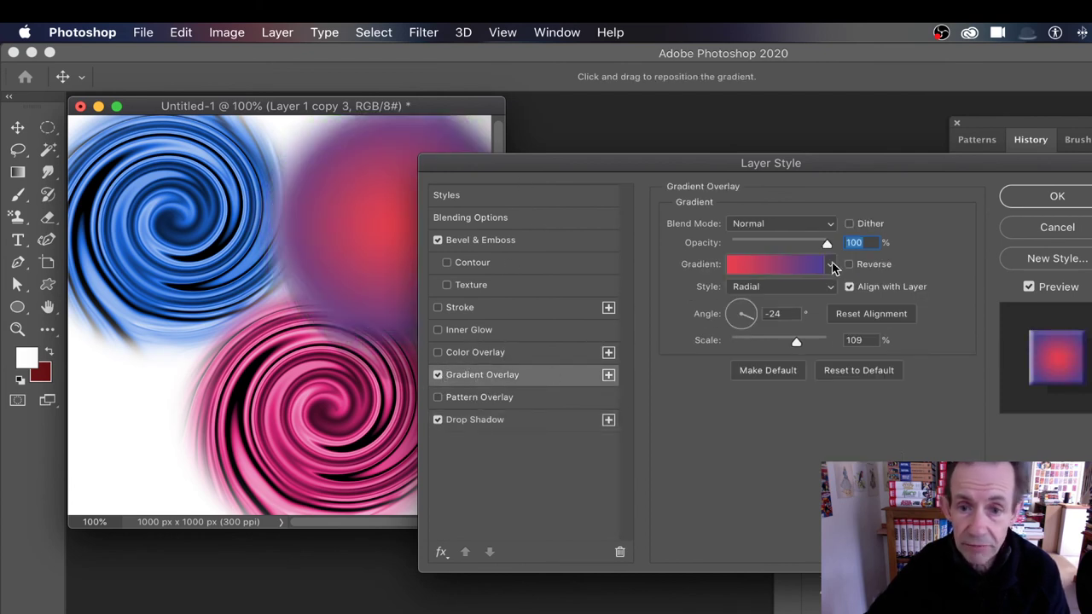
click(796, 225)
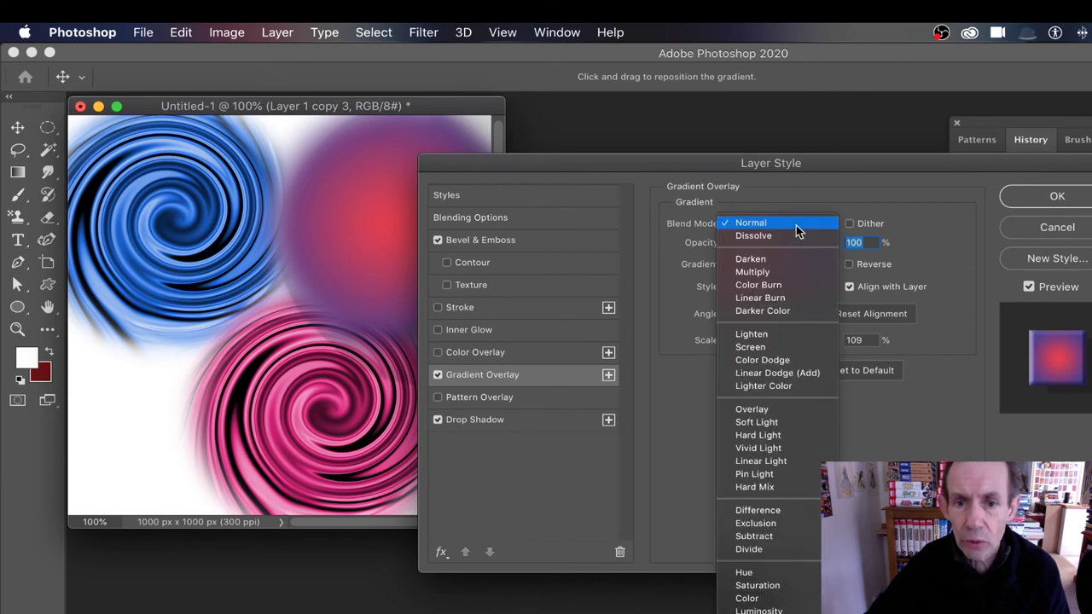
click(773, 259)
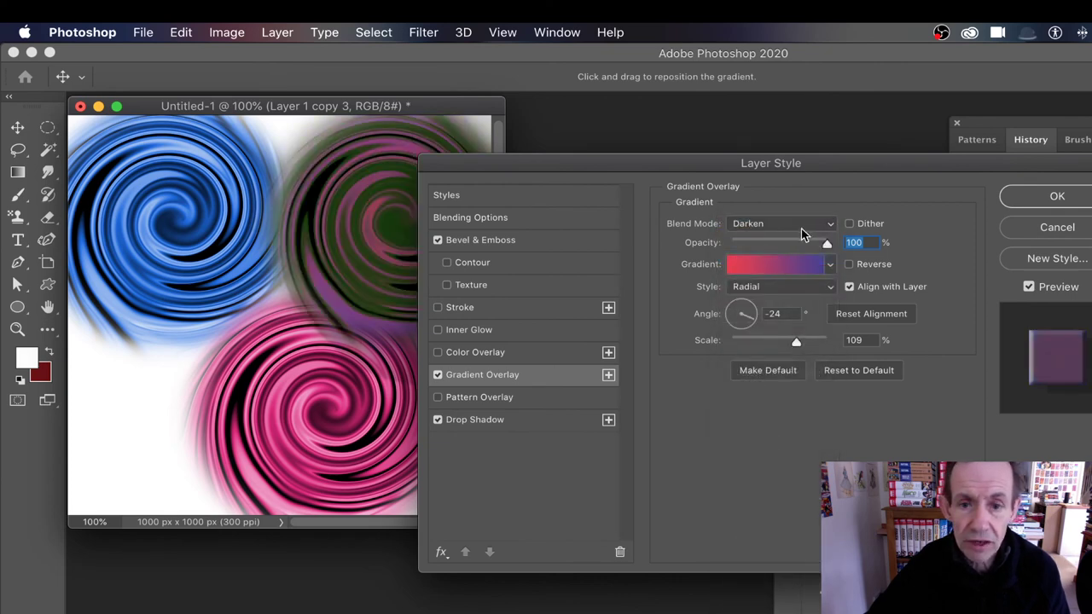
click(801, 229)
key(Escape)
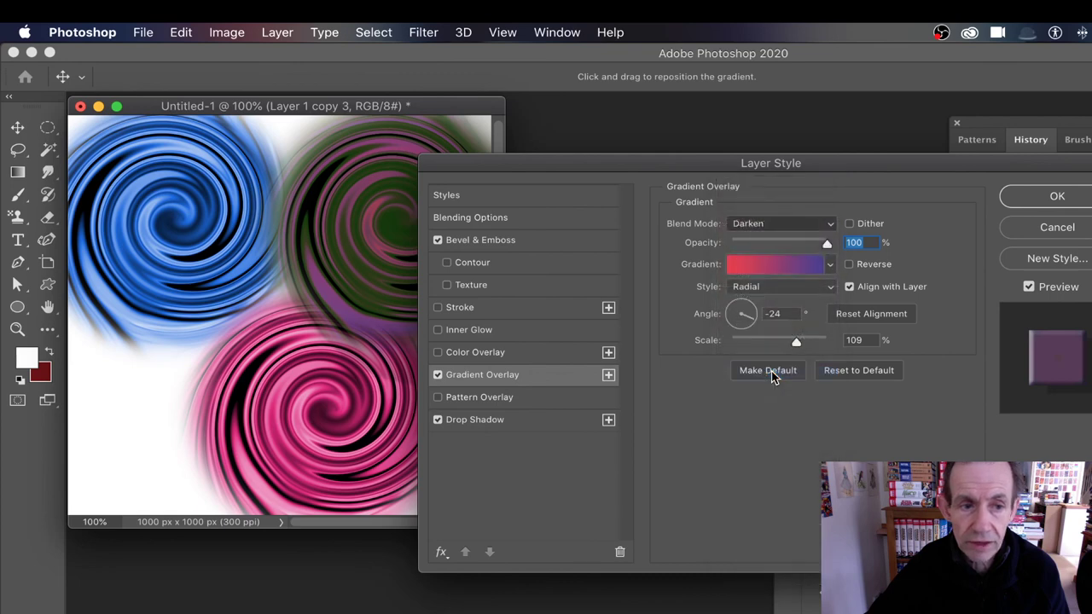
click(781, 223)
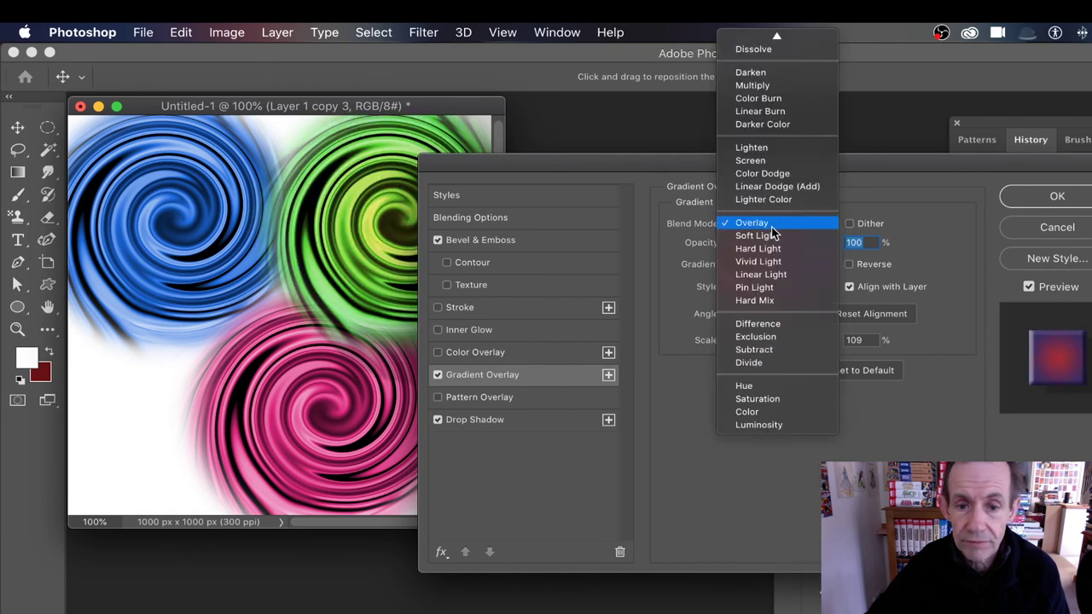
click(777, 322)
drag(672, 170, 784, 177)
click(879, 297)
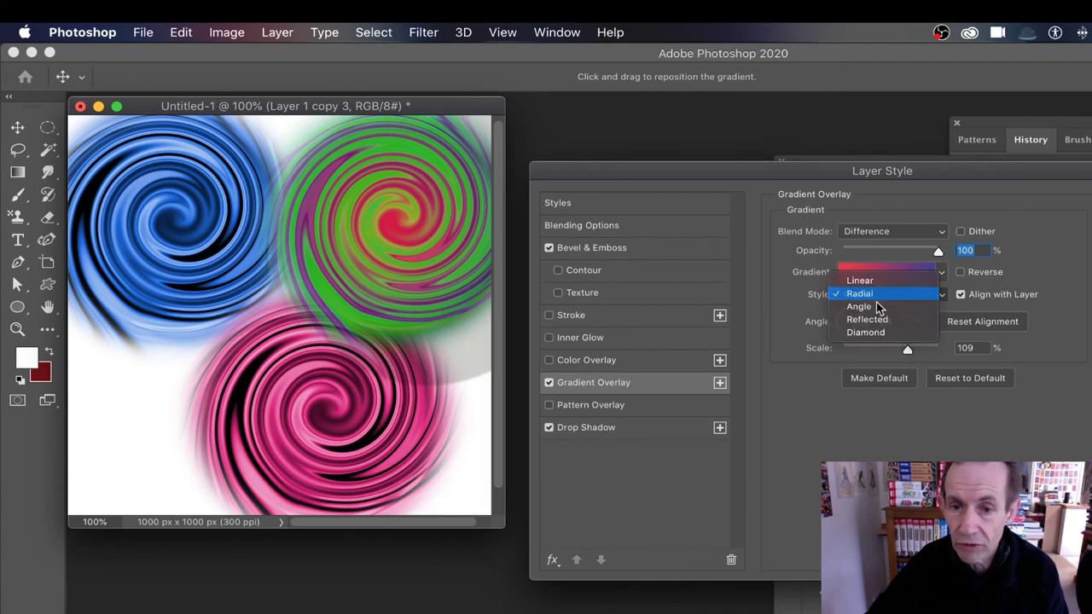
click(874, 296)
- Switch the overlay to a rainbow gradient from the legacy gradients, scaled to 123% and centered on the swirl, and apply the layer style
drag(907, 353, 928, 356)
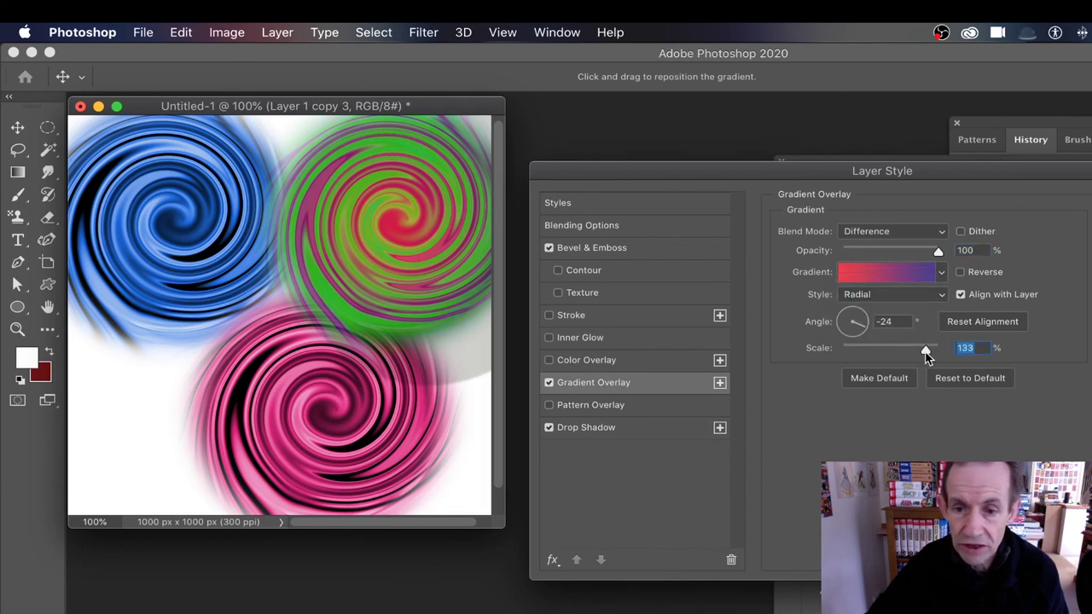
drag(453, 237, 409, 185)
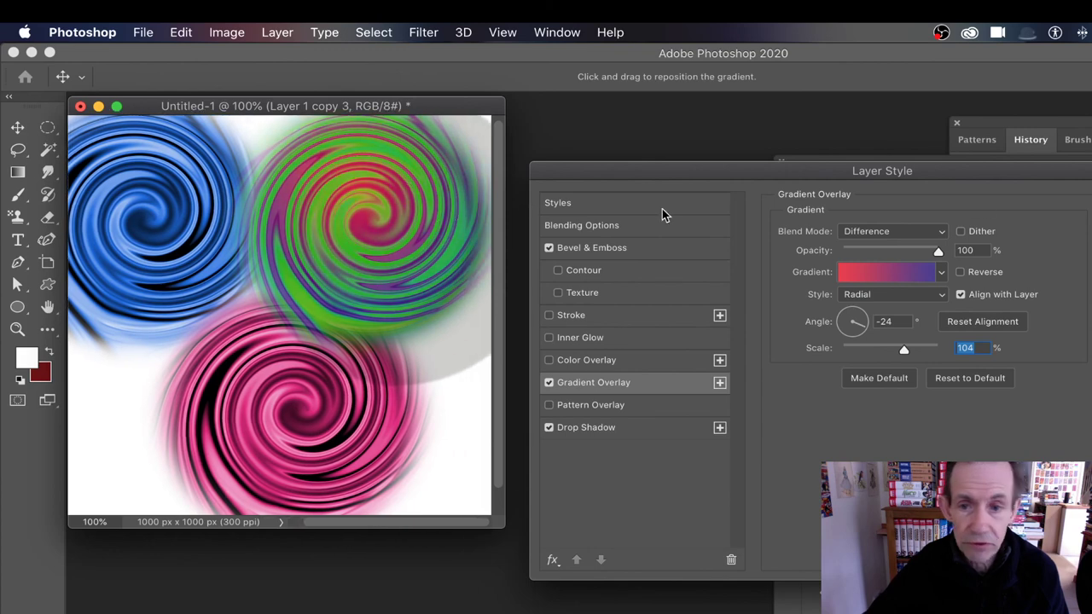
click(941, 273)
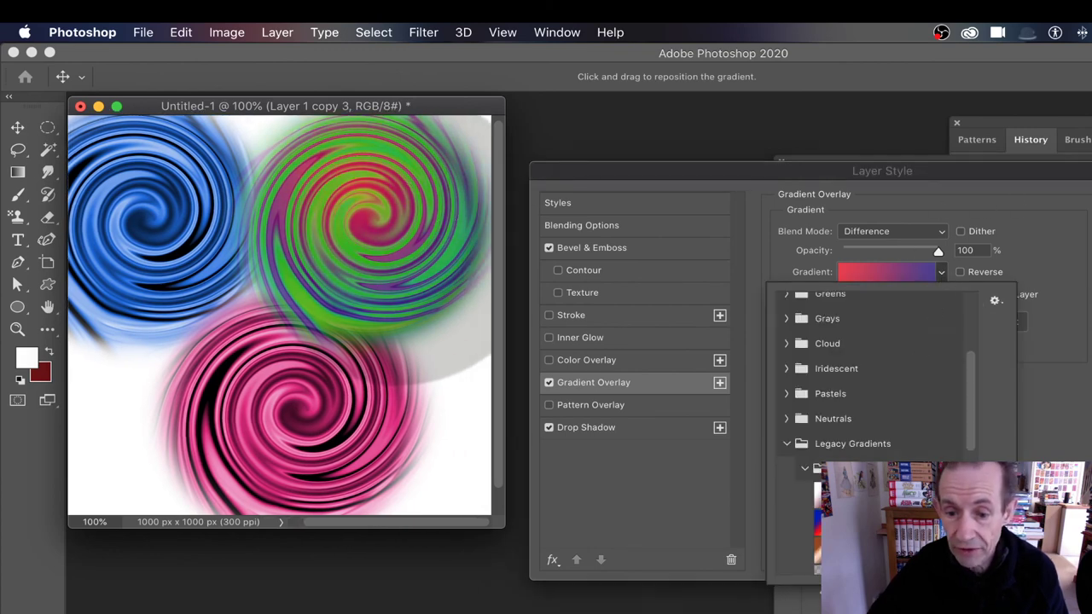
mouse_move(358, 239)
mouse_down()
mouse_move(353, 215)
mouse_move(359, 231)
mouse_up()
drag(911, 356, 918, 351)
drag(358, 208, 367, 220)
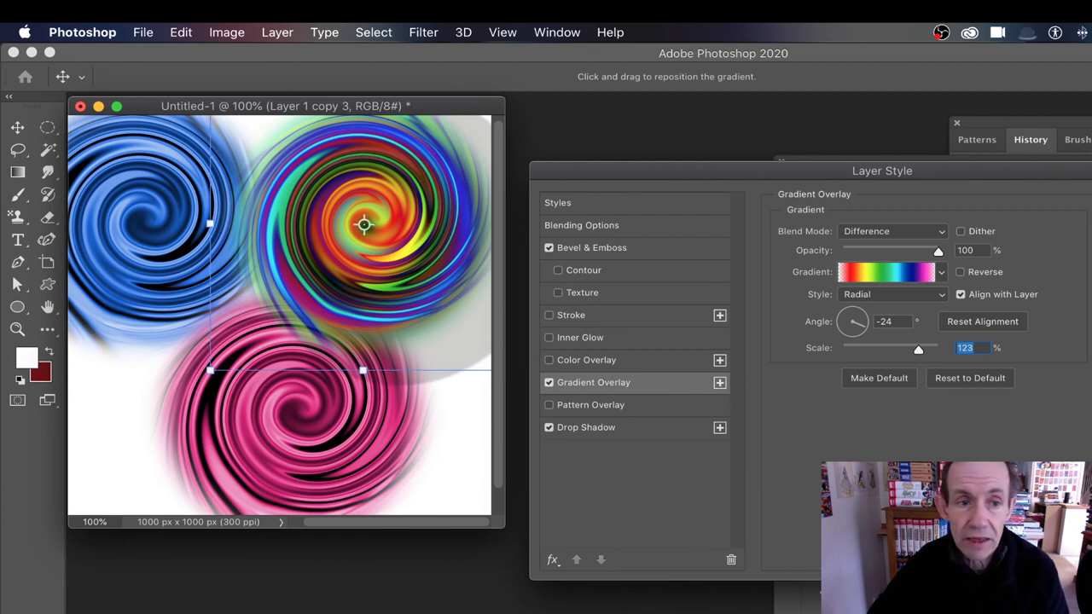
key(Return)
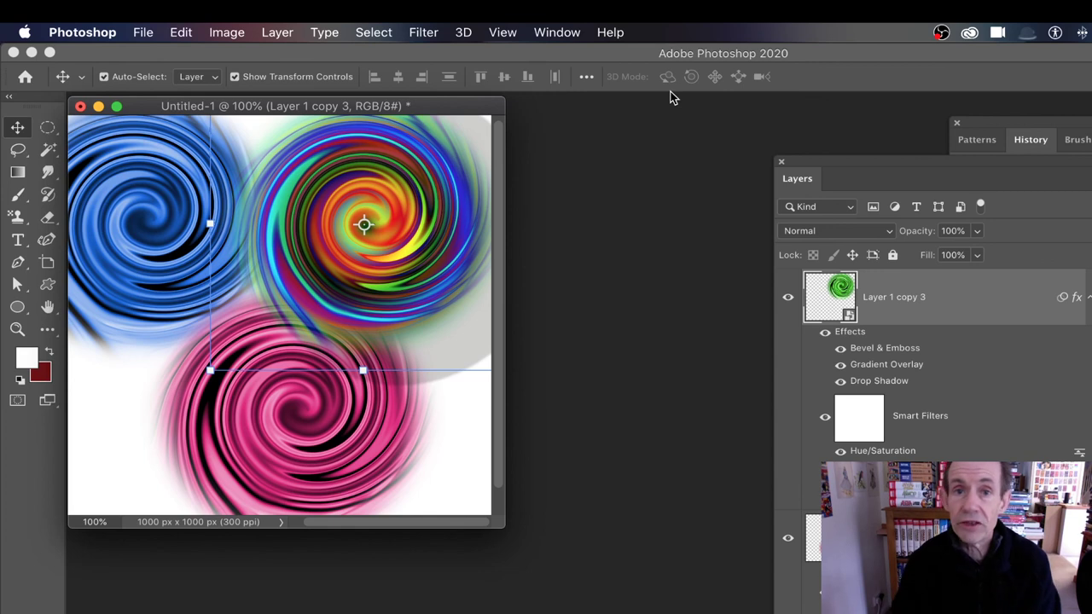